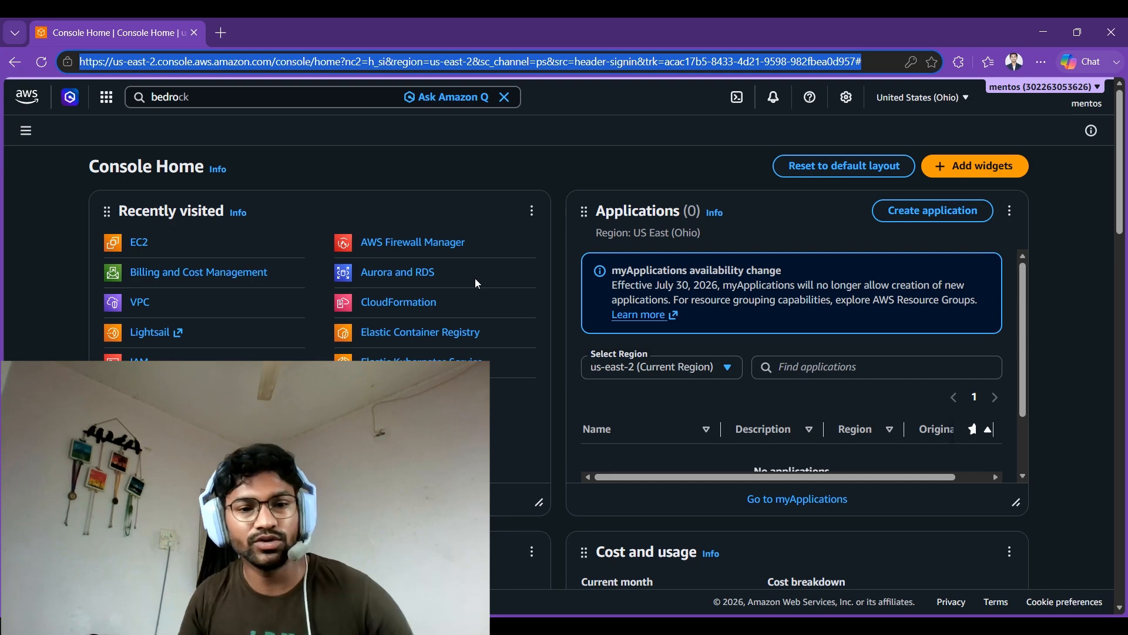
Find the Amazon Bedrock service and open its API keys page.
left_click(612, 181)
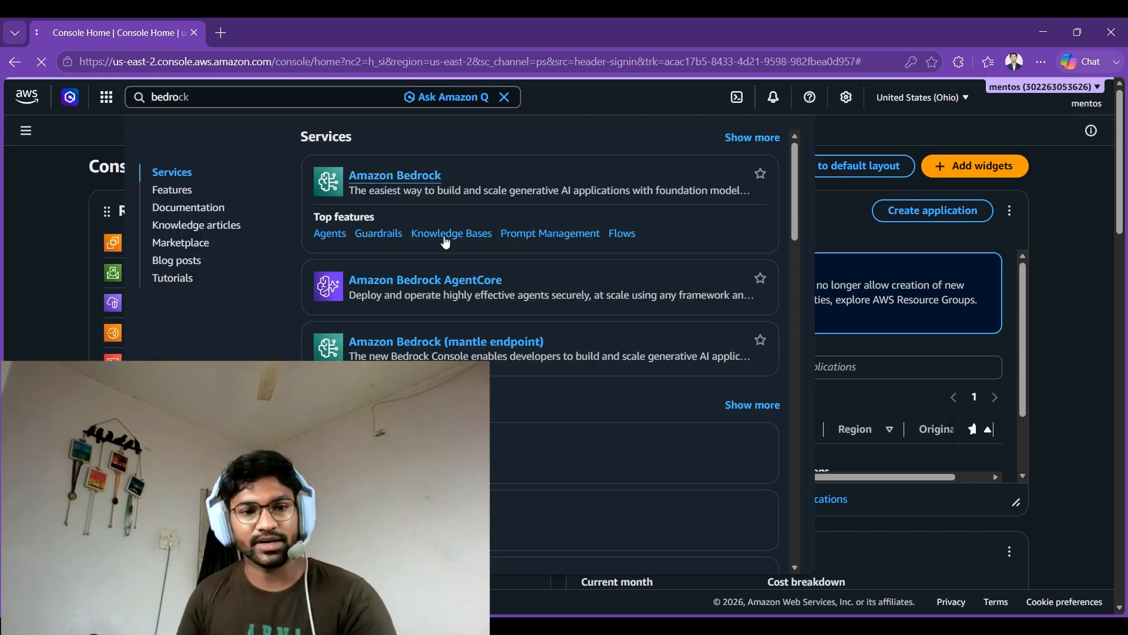
left_click(414, 194)
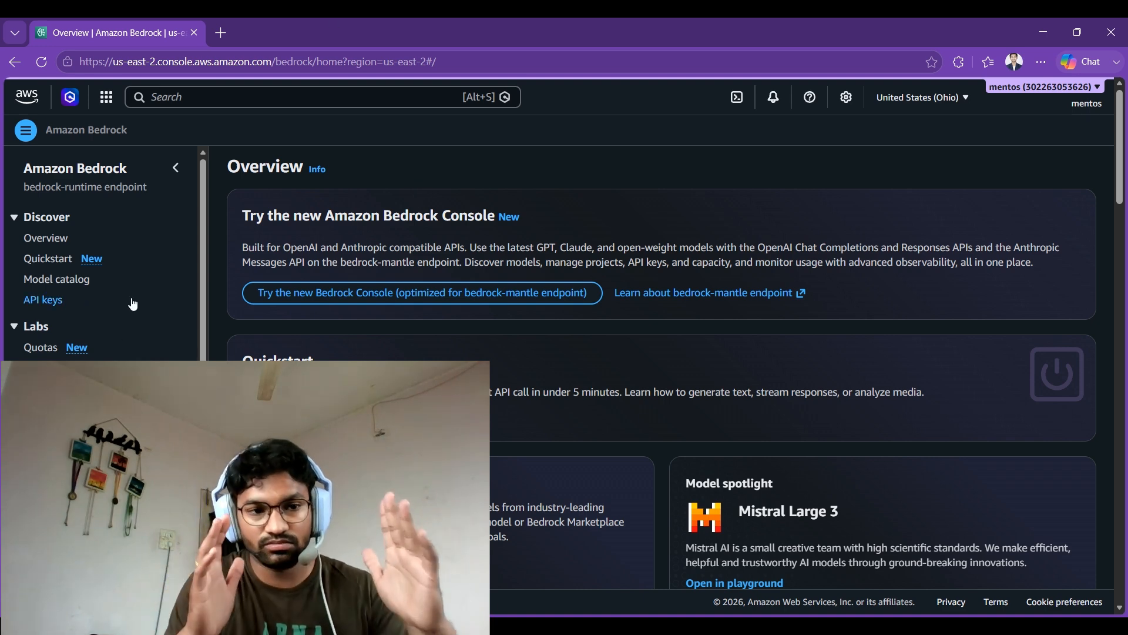
left_click(53, 300)
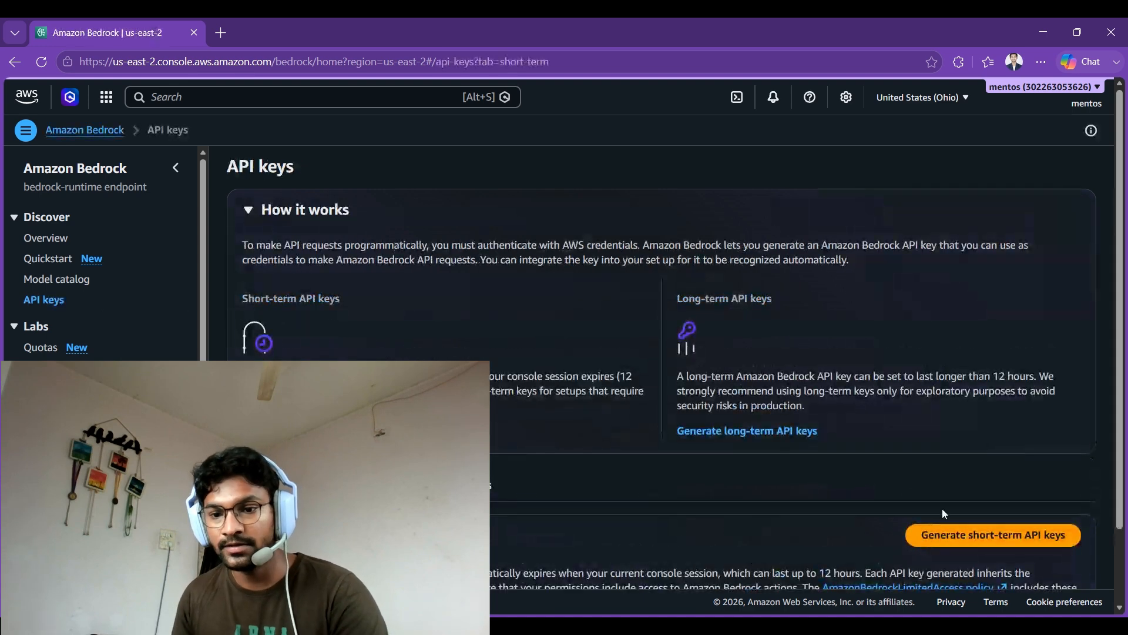
Examine the long-term and short-term API key sections, including the description of how short-term keys expire and inherit permissions.
scroll(966, 539, "down", 2)
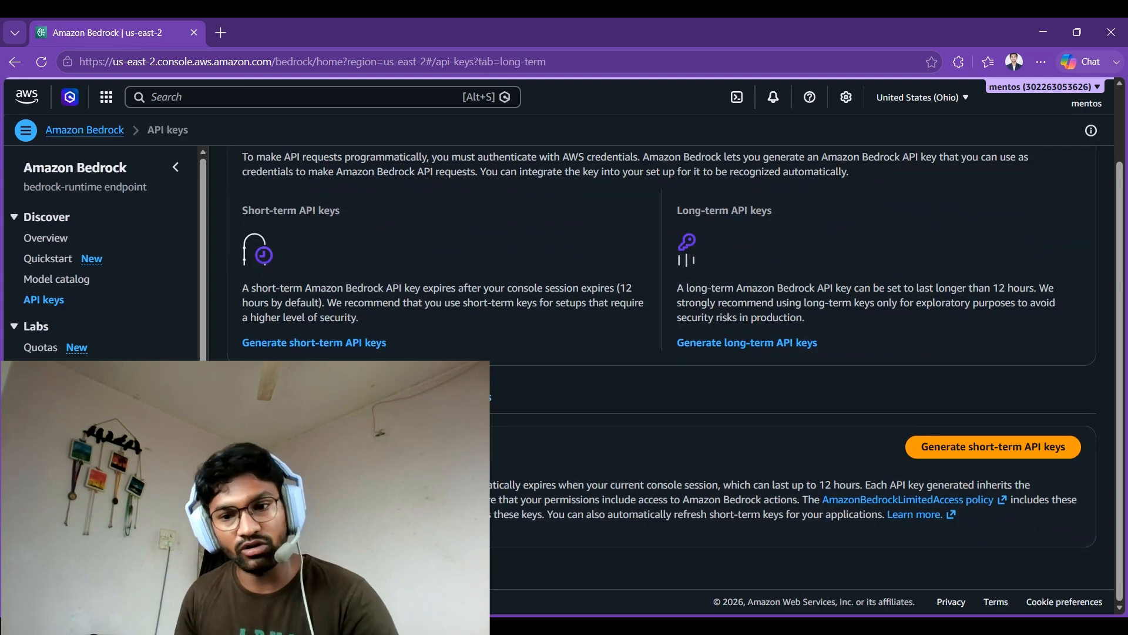
left_click(448, 397)
scroll(995, 451, "down", 2)
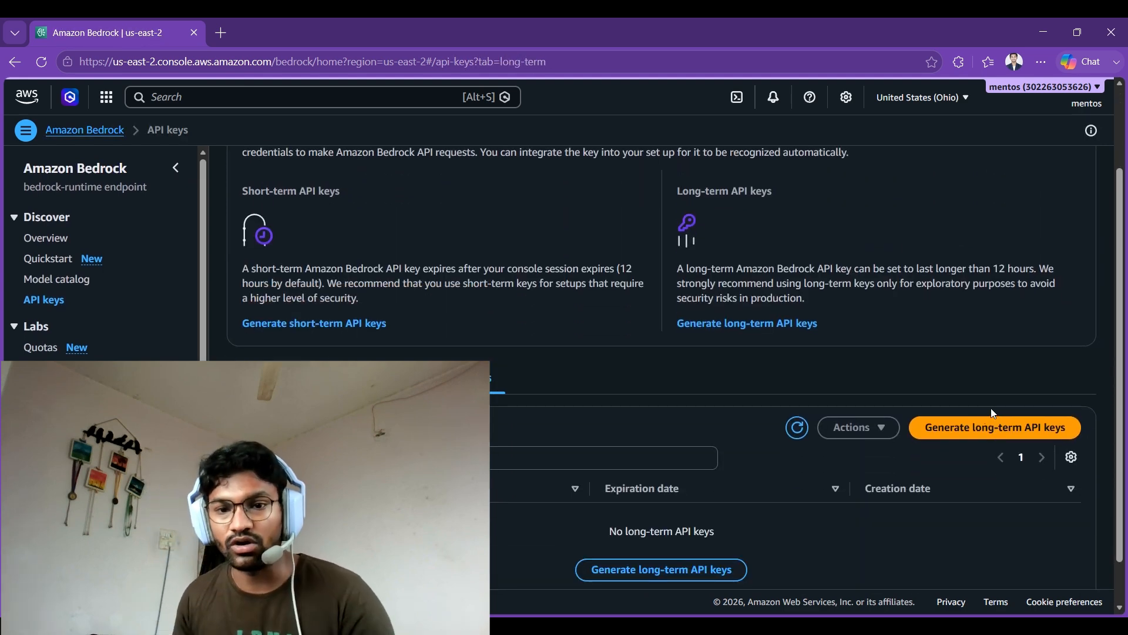
left_click(318, 380)
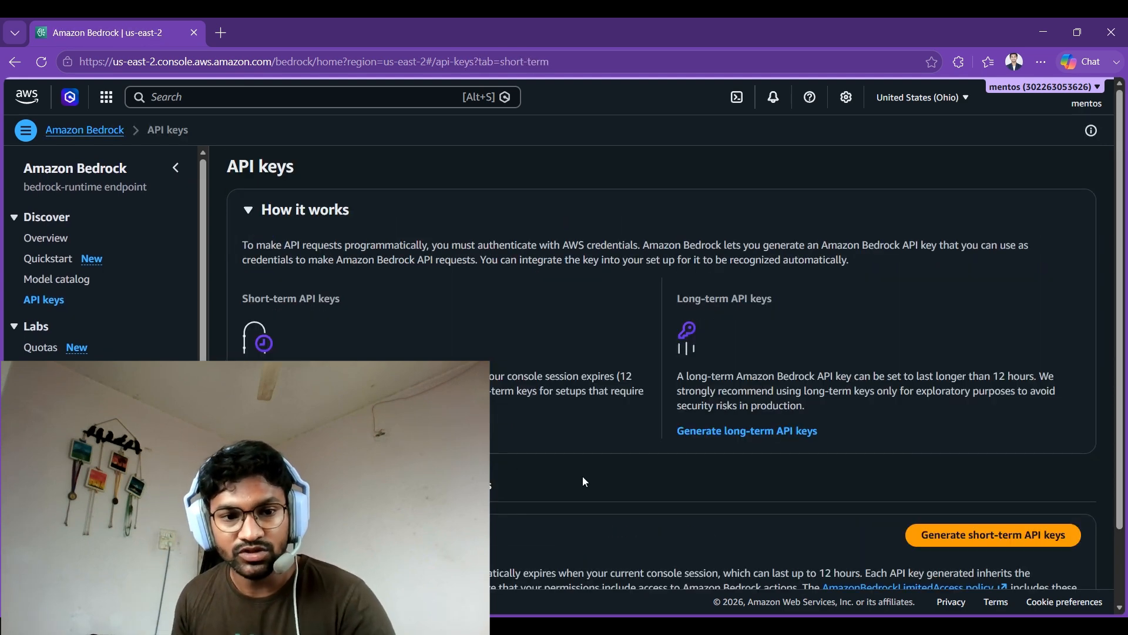
scroll(561, 489, "down", 2)
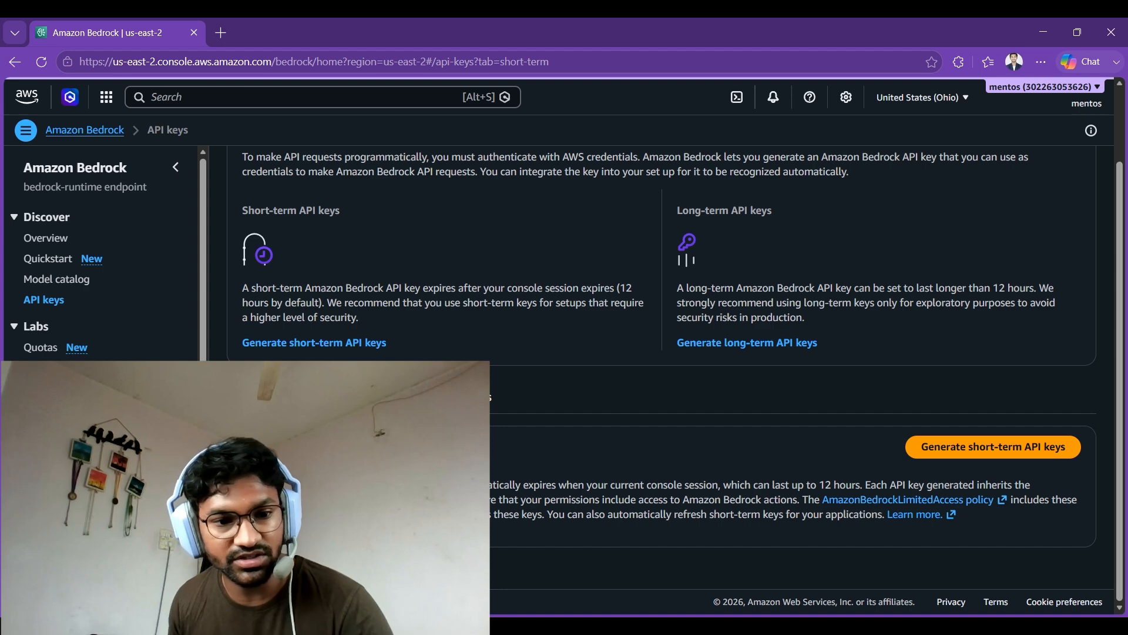
left_click_drag(246, 485, 637, 501)
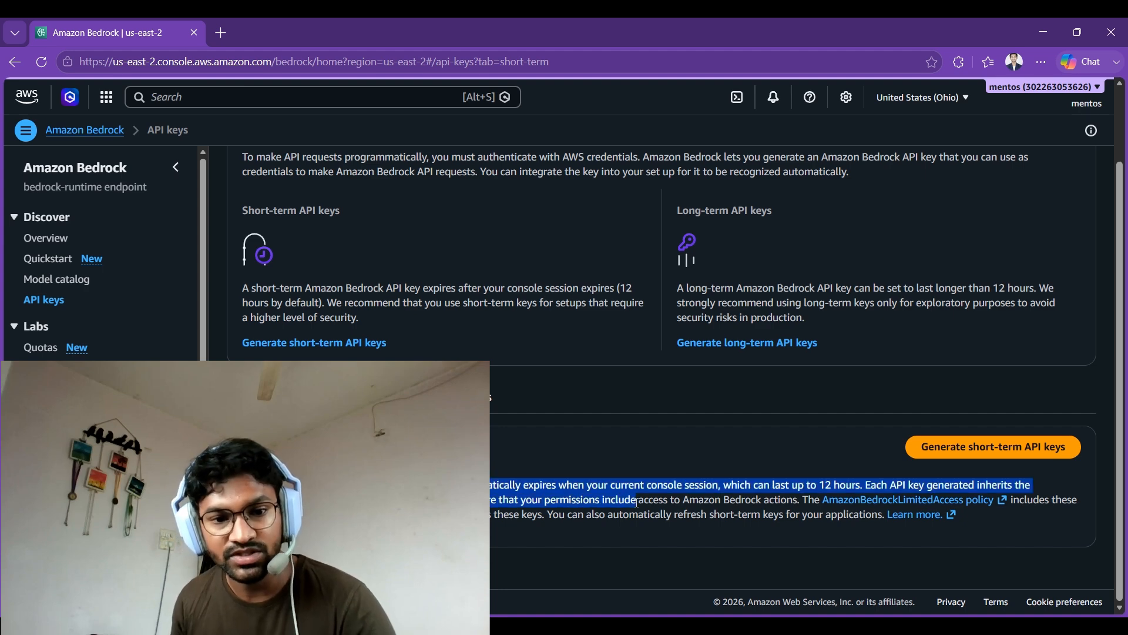
left_click(638, 503)
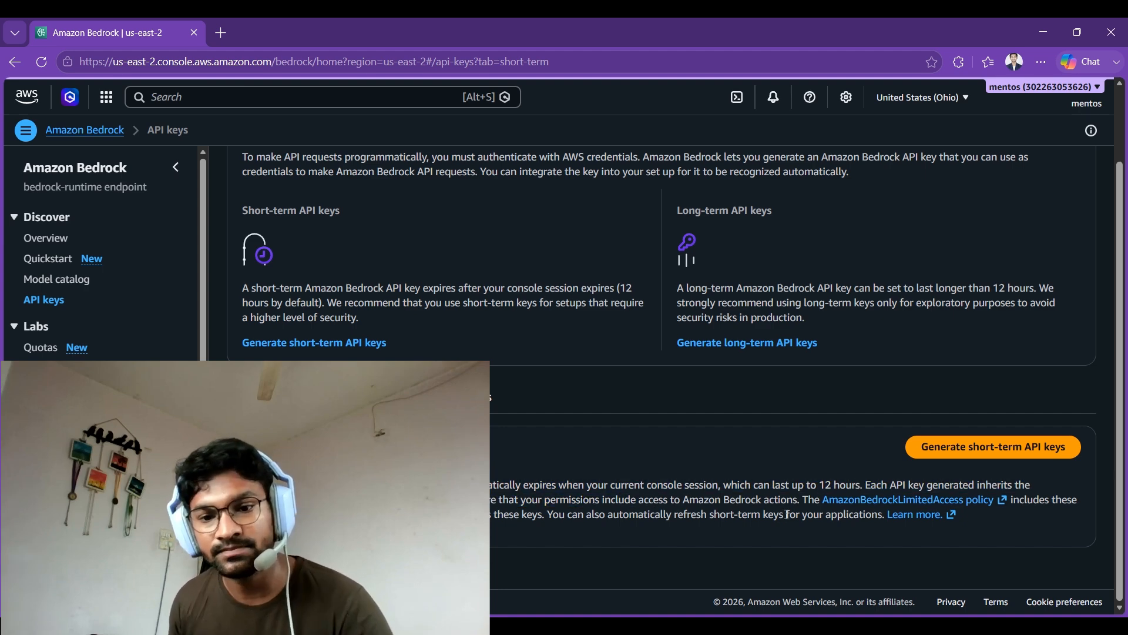
left_click(438, 397)
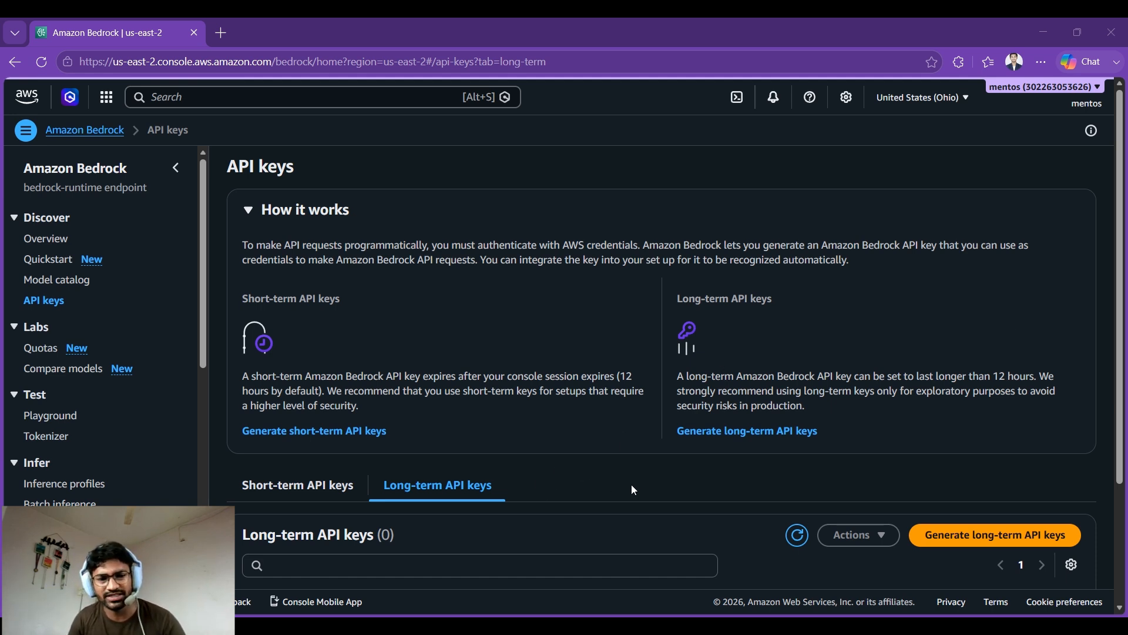
left_click(973, 546)
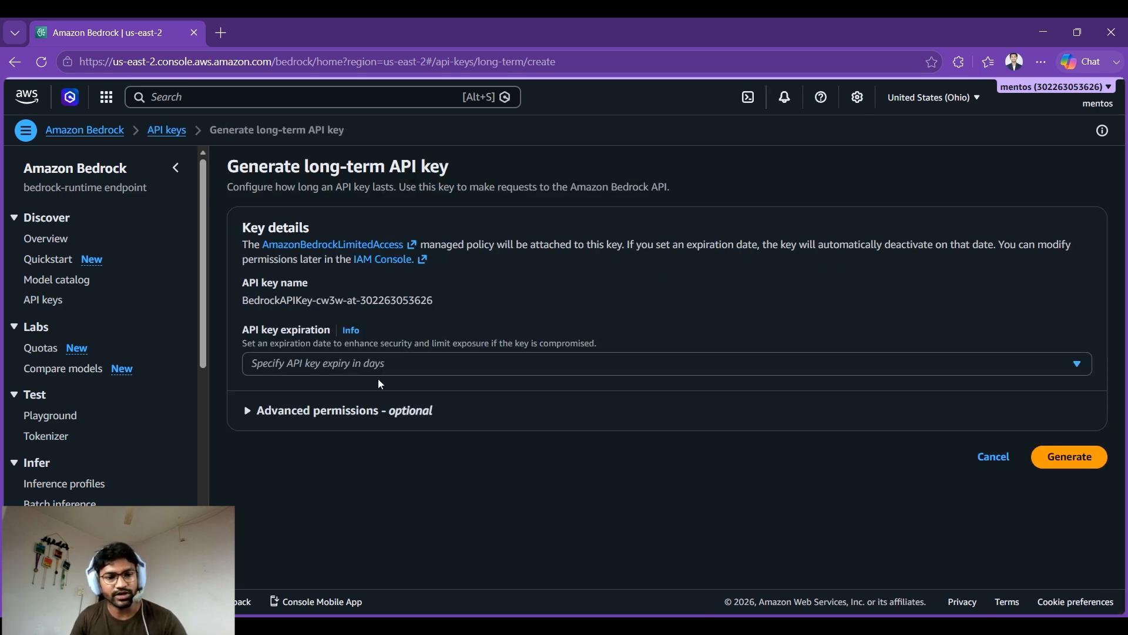
left_click(431, 371)
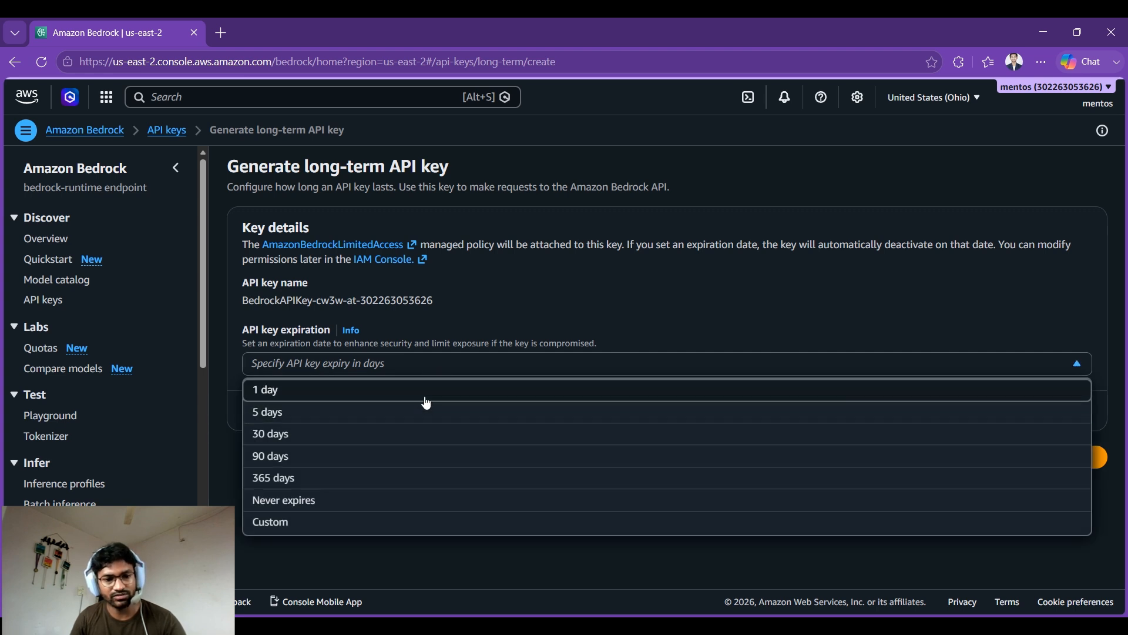
left_click(427, 390)
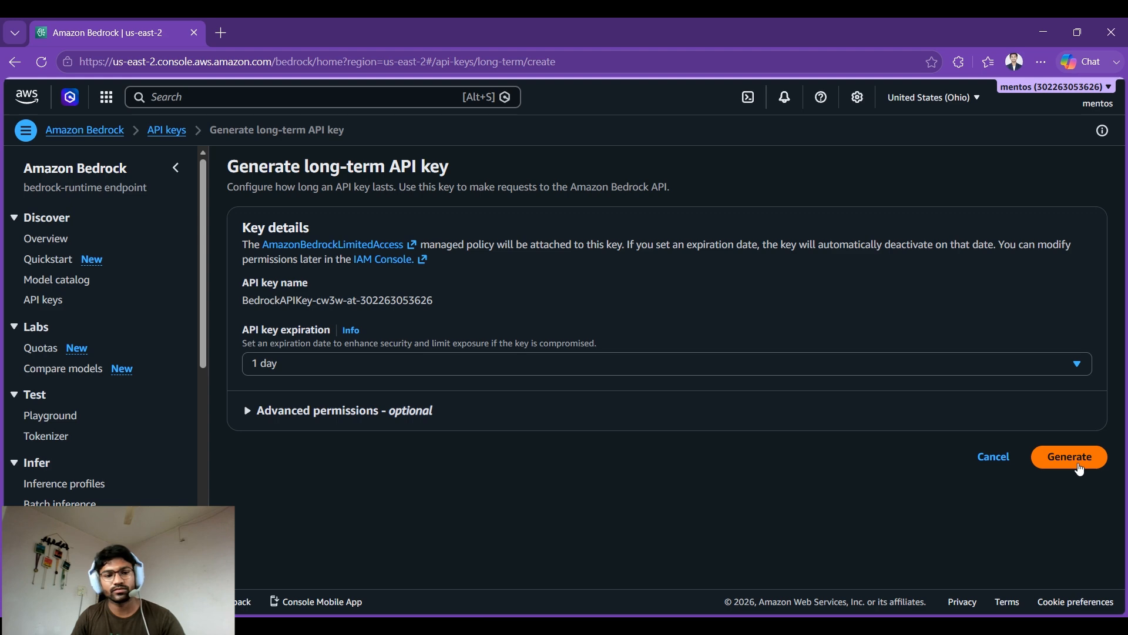
left_click(994, 457)
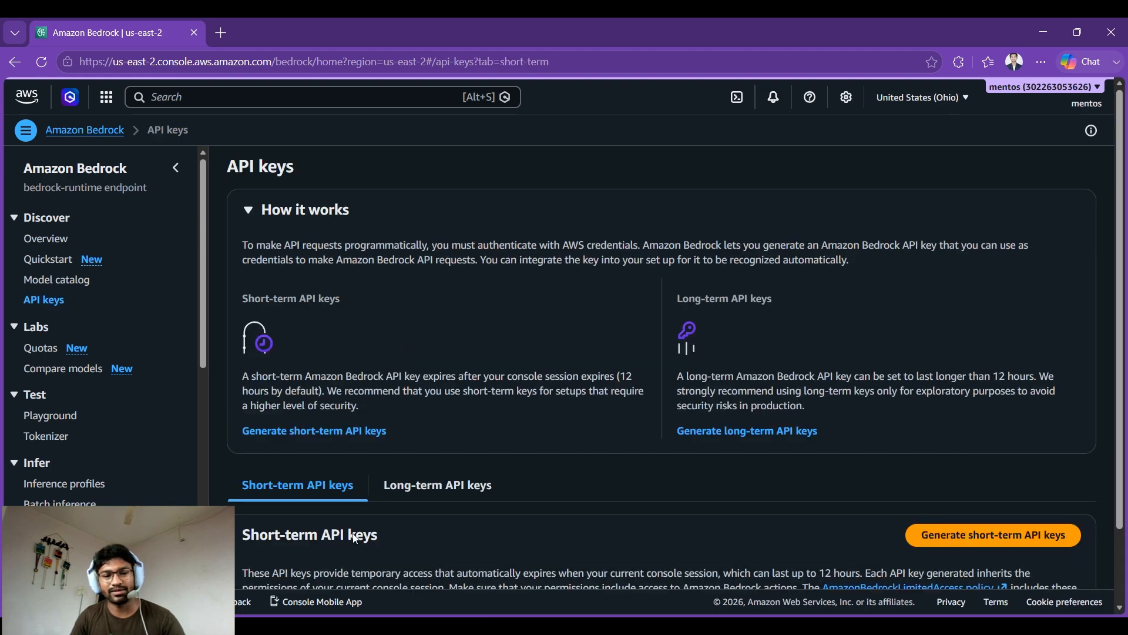
Generate a short-term API key and paste the copied API key into a new browser tab's address bar.
left_click(956, 535)
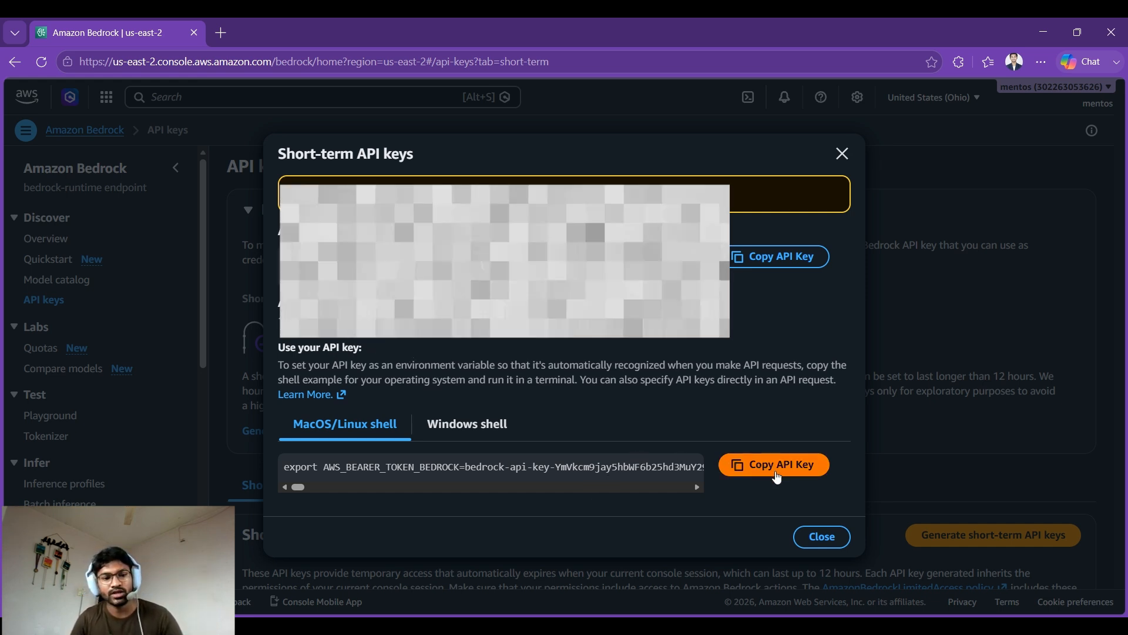
left_click(786, 257)
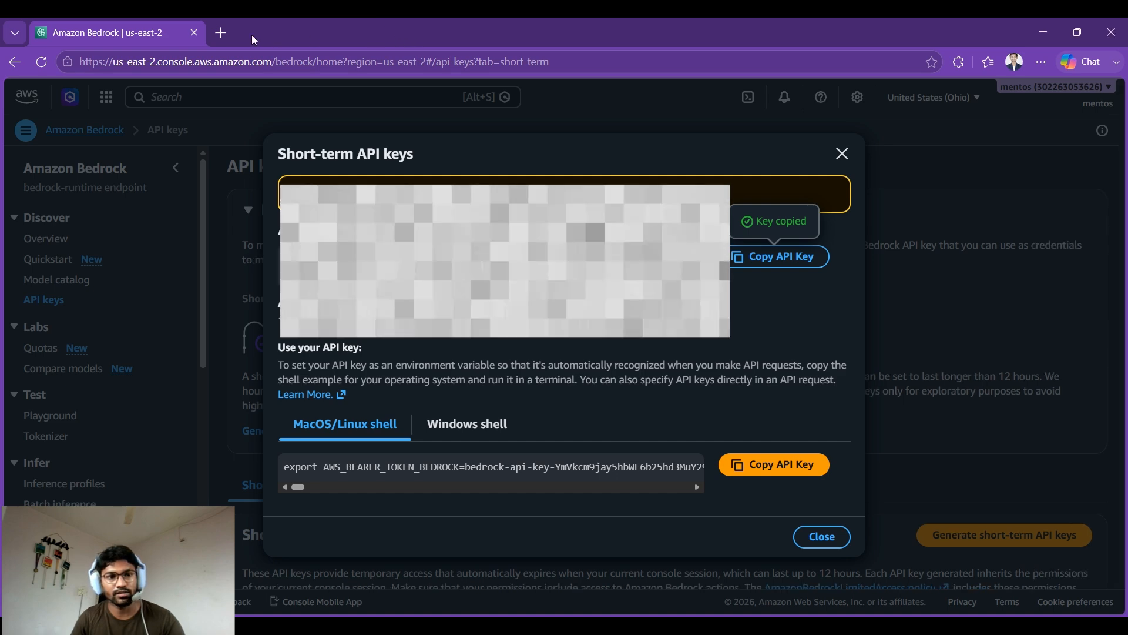
left_click(222, 31)
key("ctrl+v")
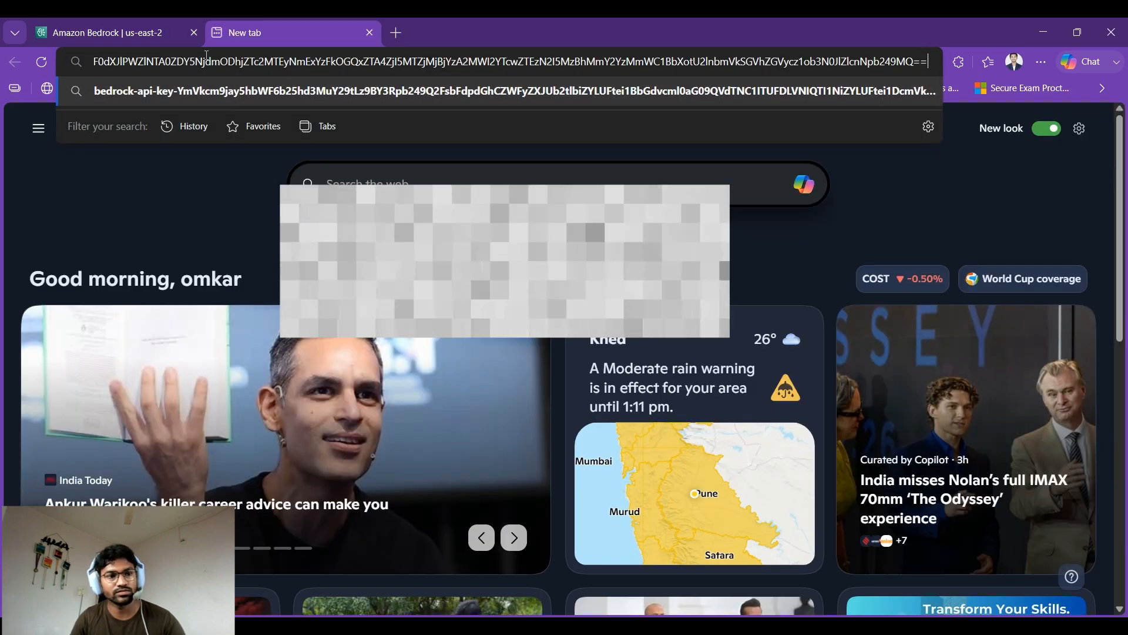
left_click(141, 33)
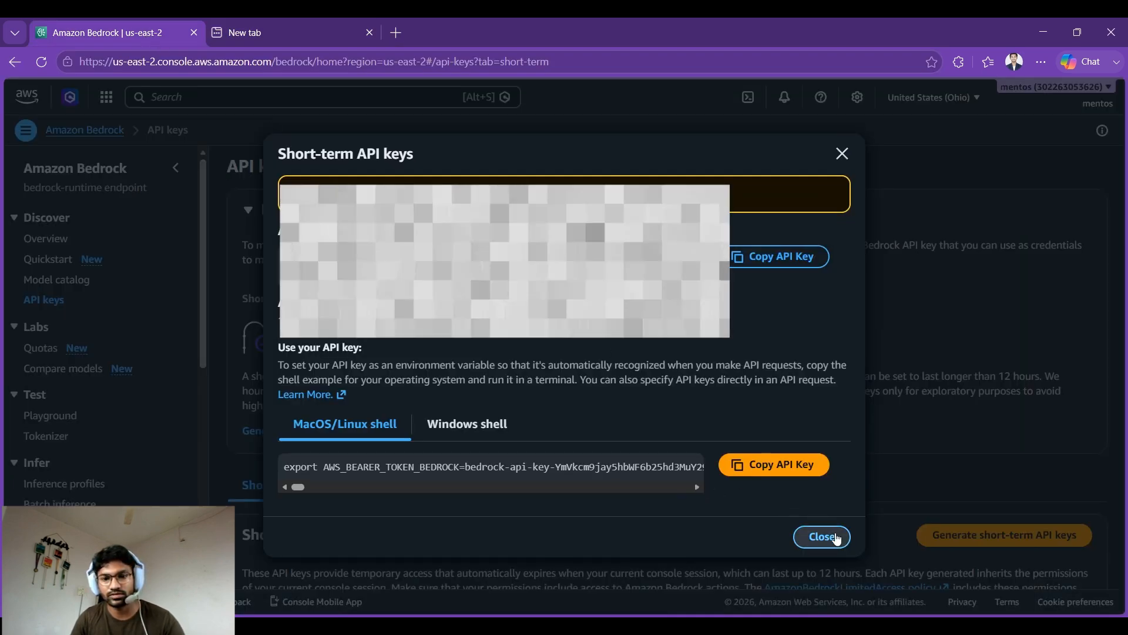
left_click(837, 538)
Look through the Amazon Bedrock Overview page and its feature sections.
scroll(721, 456, "down", 1)
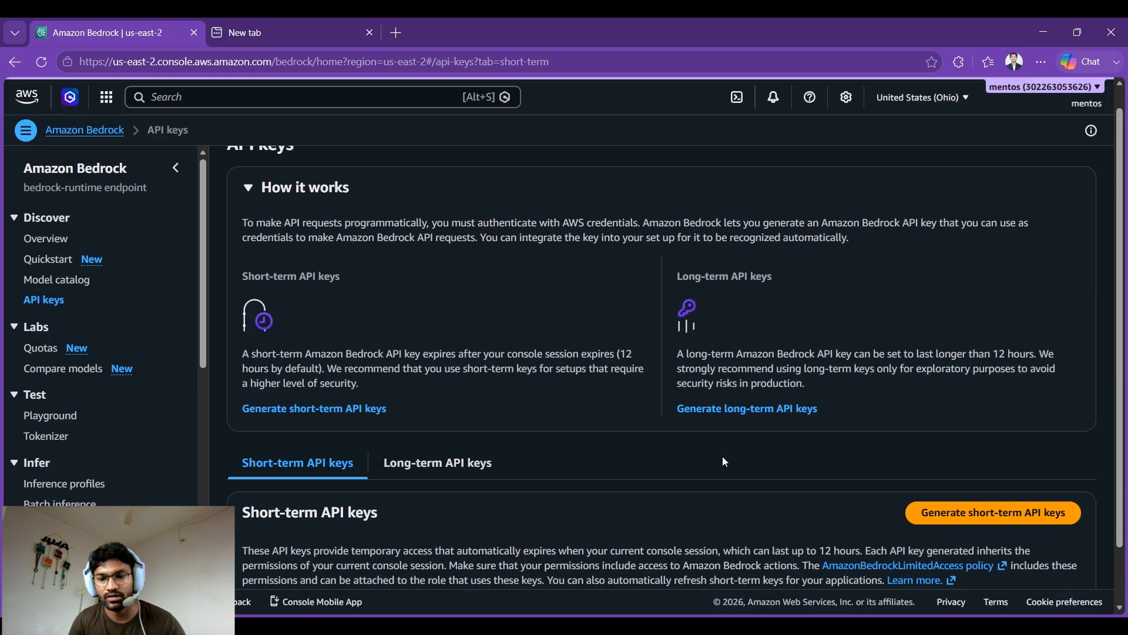
scroll(728, 472, "up", 2)
left_click(47, 239)
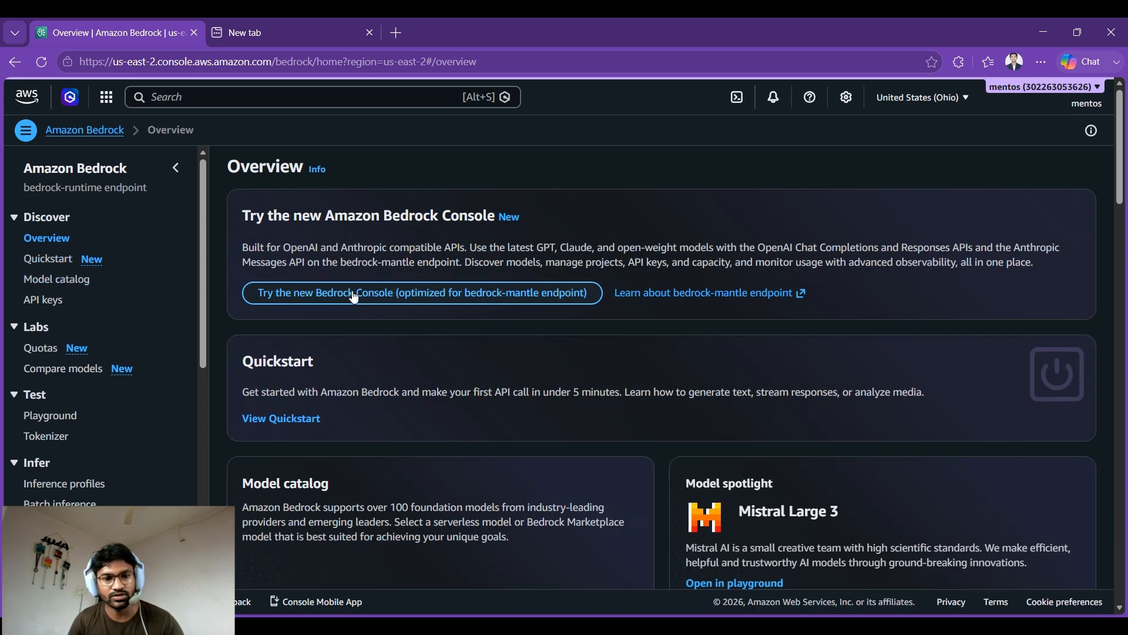
scroll(354, 297, "down", 10)
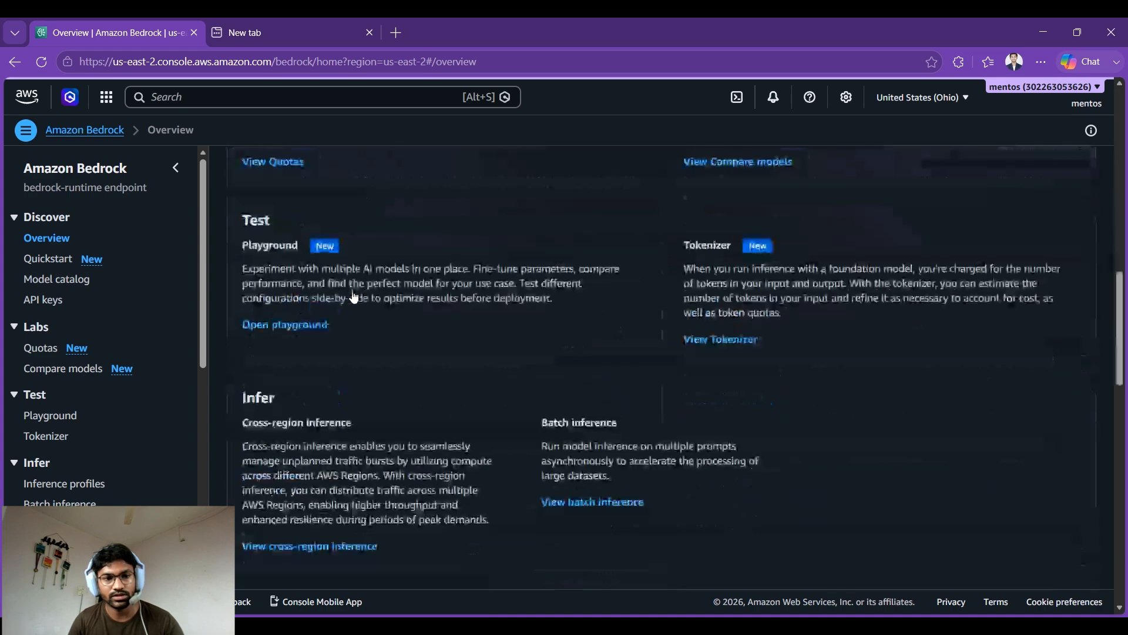
scroll(354, 296, "up", 10)
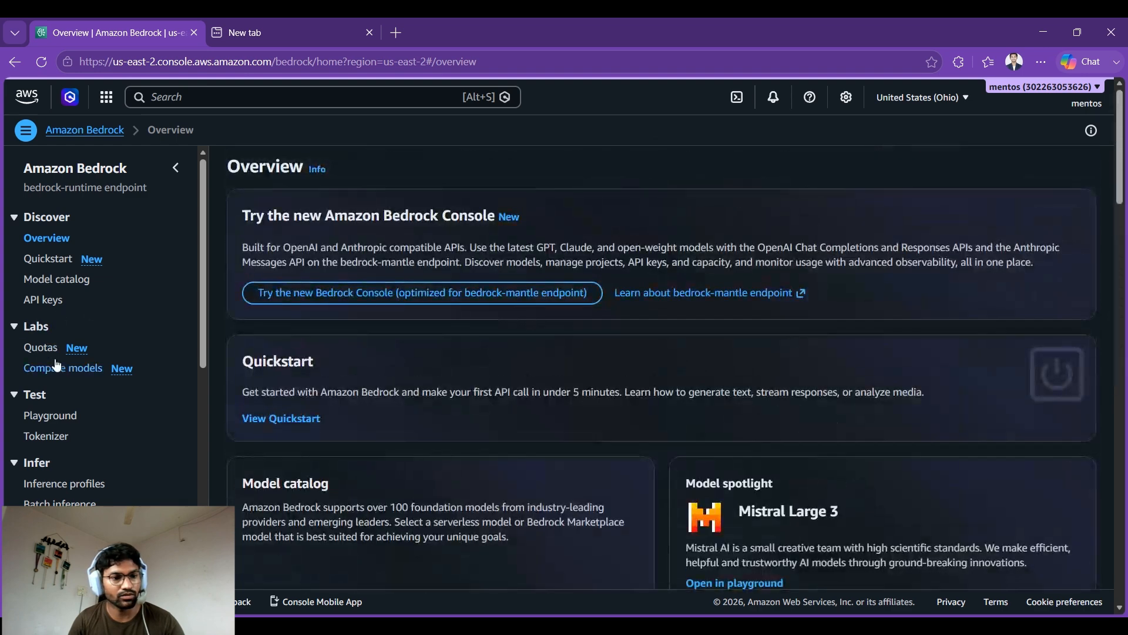
Open the Claude Opus 4.8 details page from the model catalog.
left_click(56, 281)
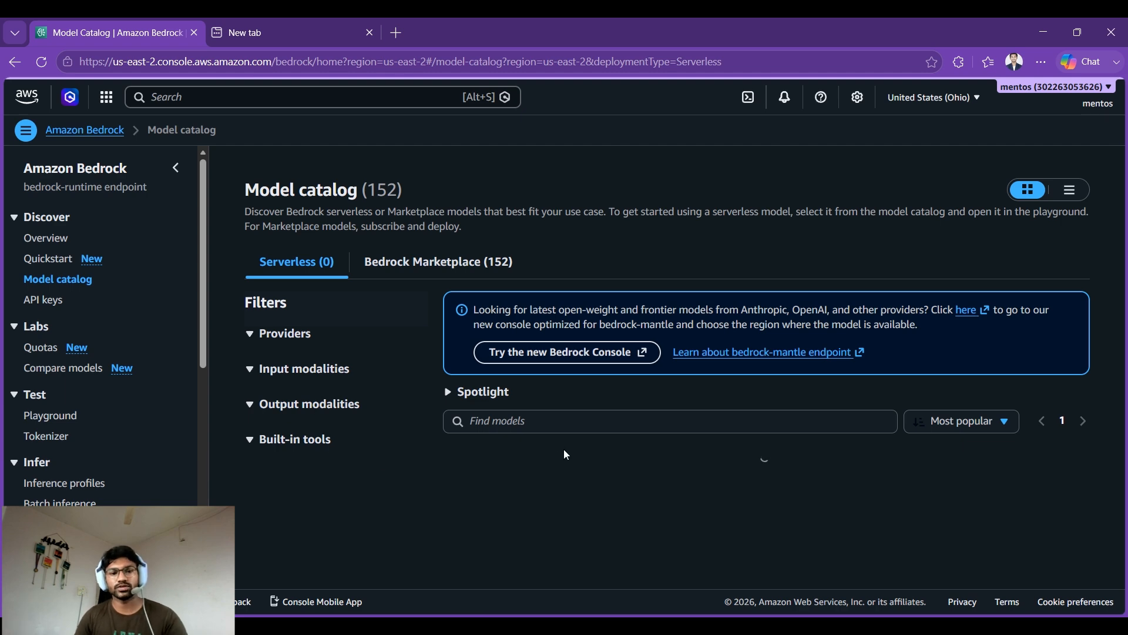
scroll(563, 457, "down", 5)
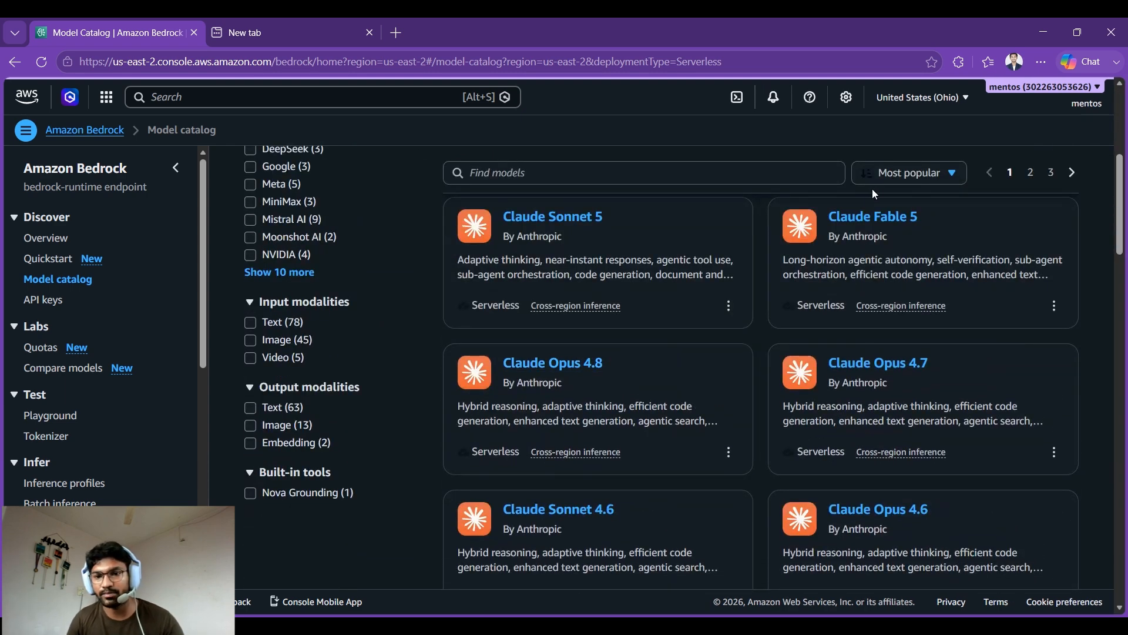
left_click(570, 362)
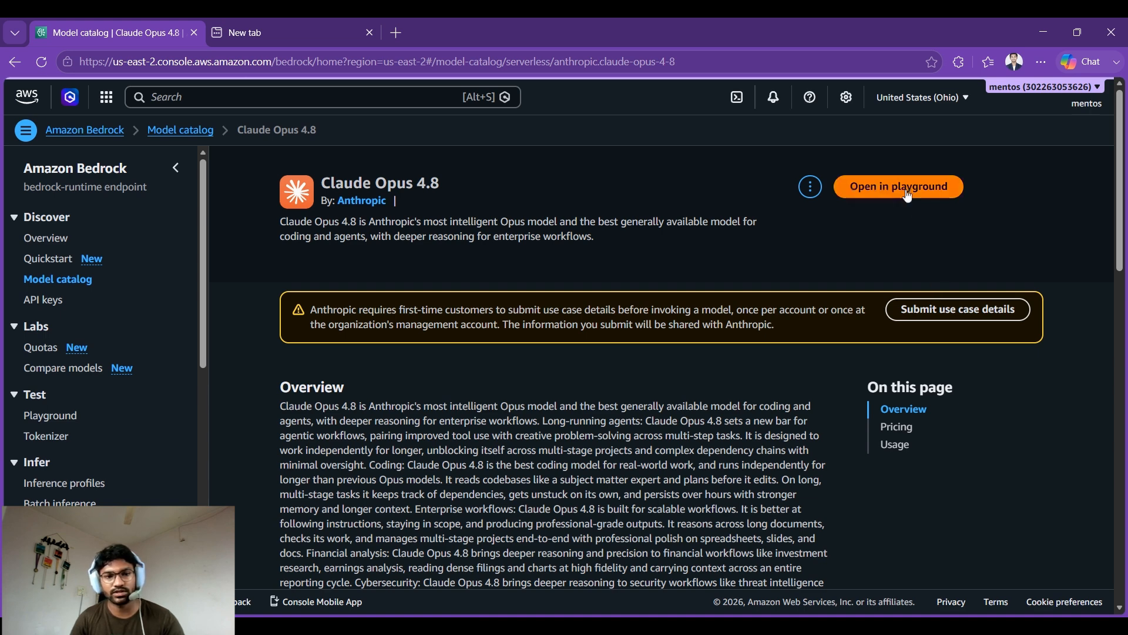
Open Claude Opus 4.8 in the playground and dismiss the Anthropic use case form.
left_click(944, 323)
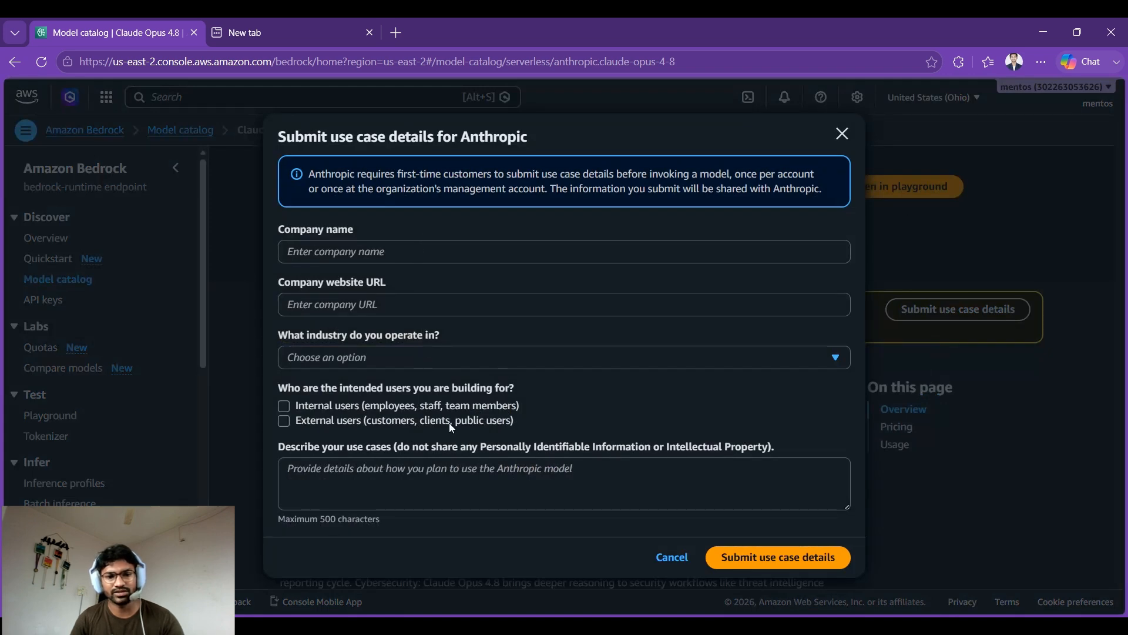
left_click(672, 556)
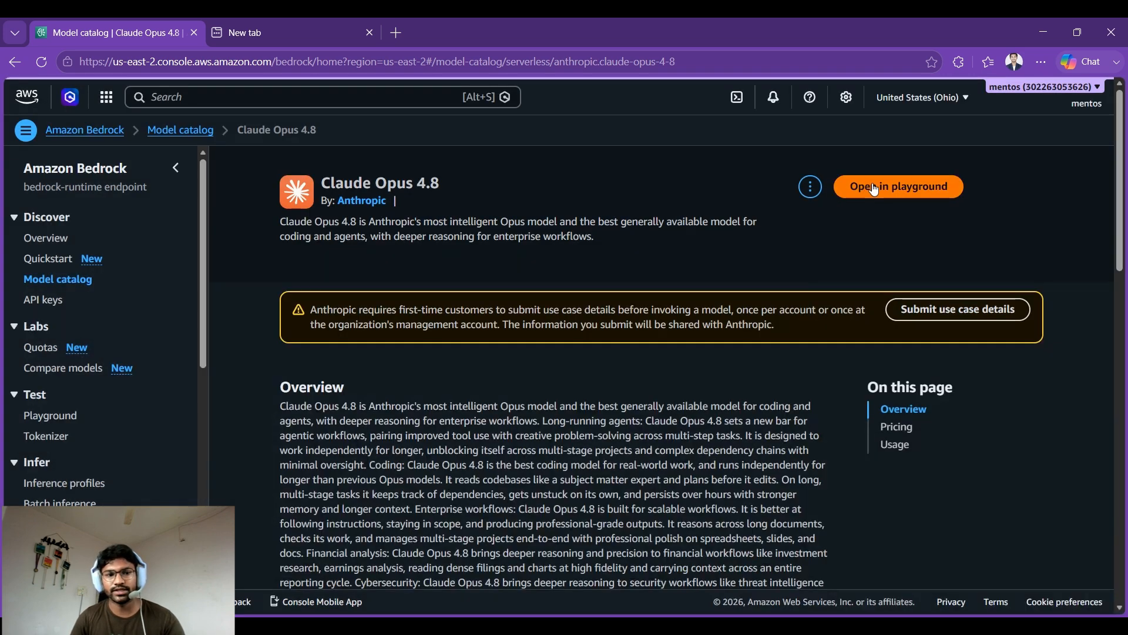
left_click(899, 187)
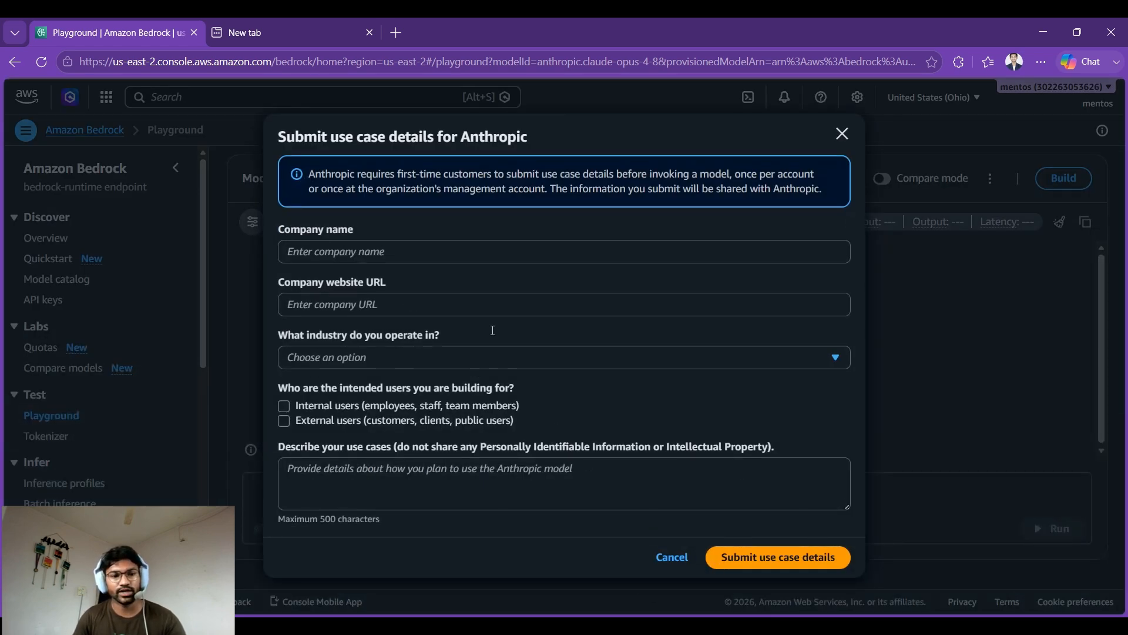
left_click(683, 559)
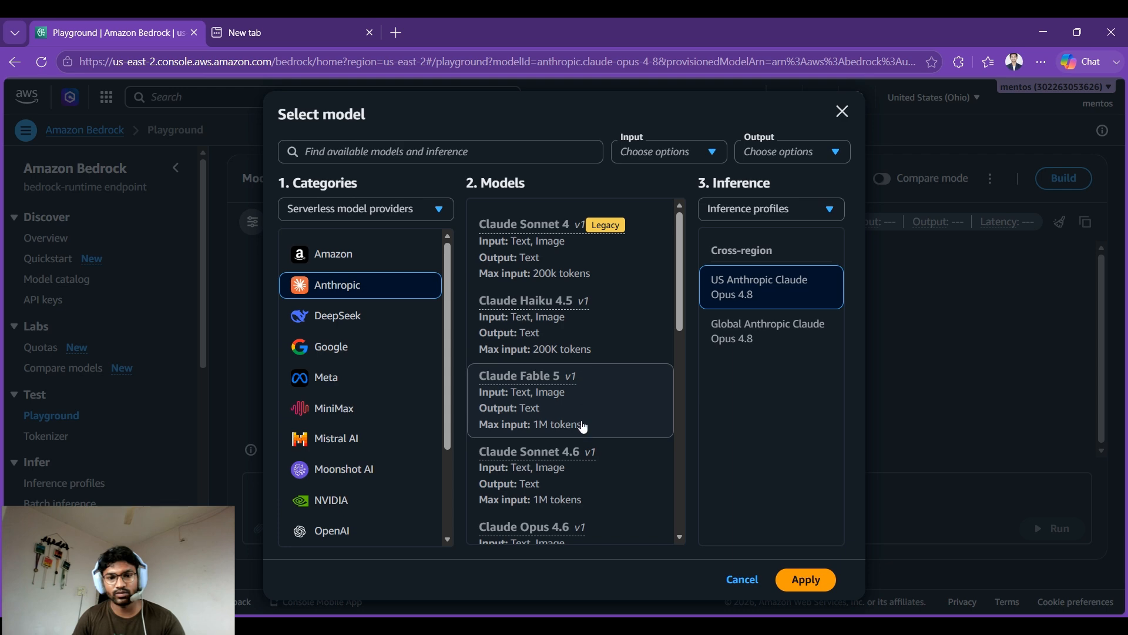
Switch the playground model to Anthropic's Claude Opus 4.7 with the US inference profile.
scroll(581, 470, "down", 3)
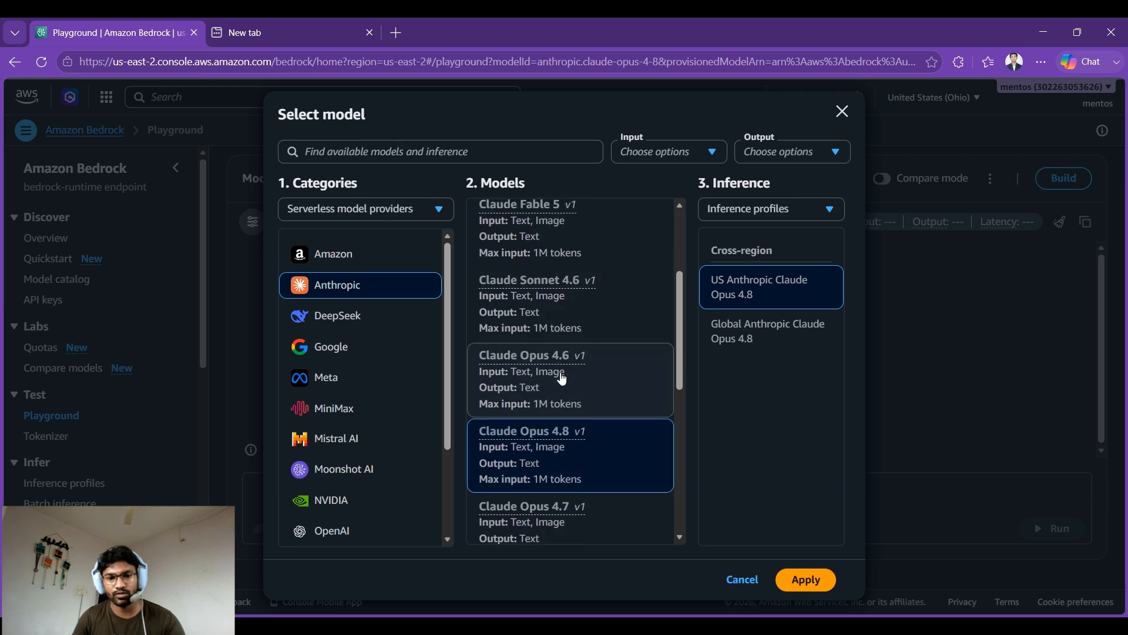
left_click(569, 507)
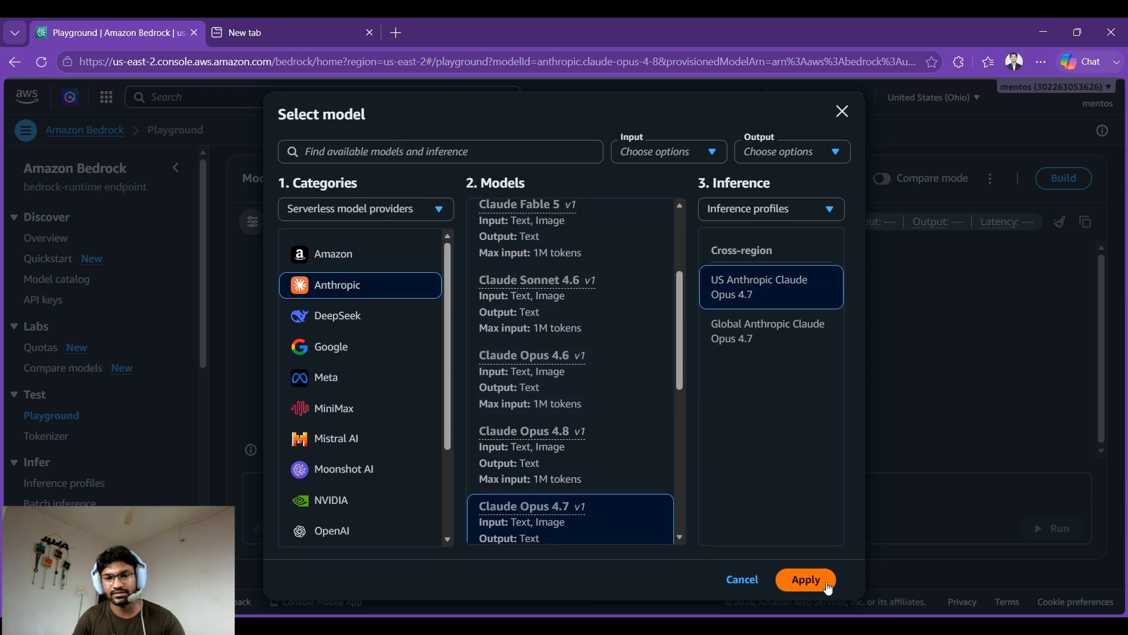
left_click(814, 583)
Mark external users as the intended users and describe the use case as "Student" in the Anthropic use case form.
left_click(422, 252)
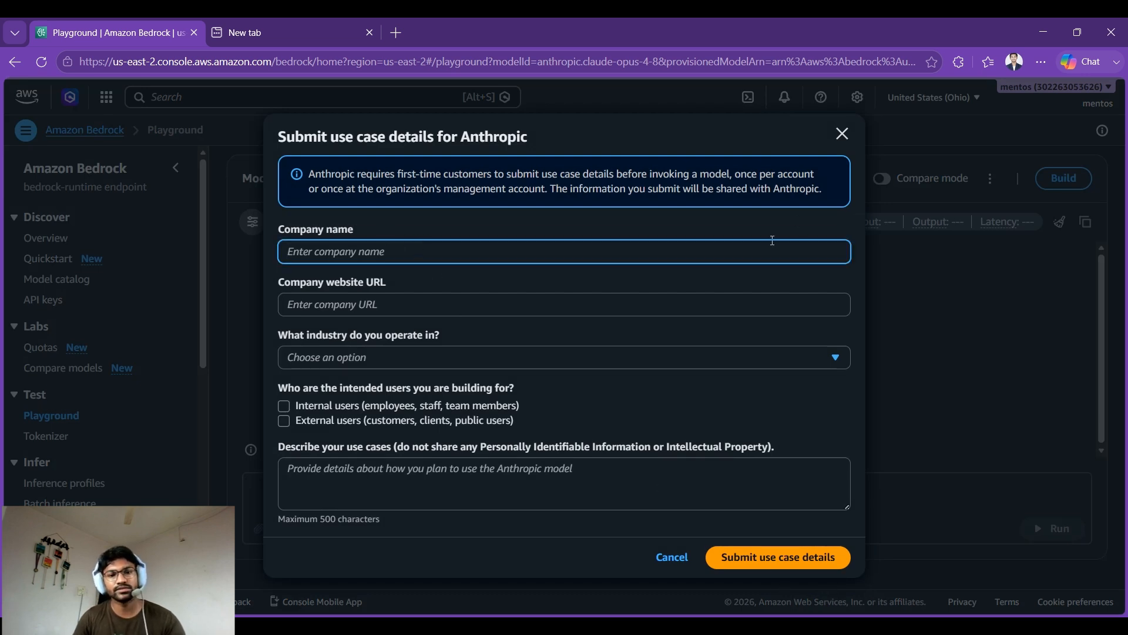
left_click(342, 424)
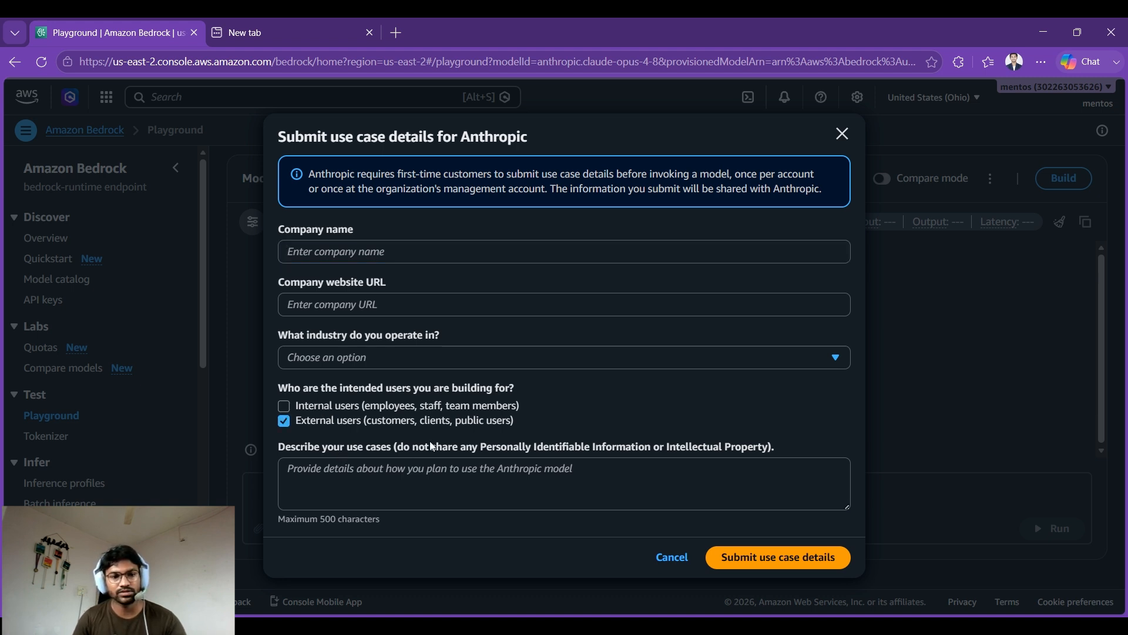
left_click(782, 558)
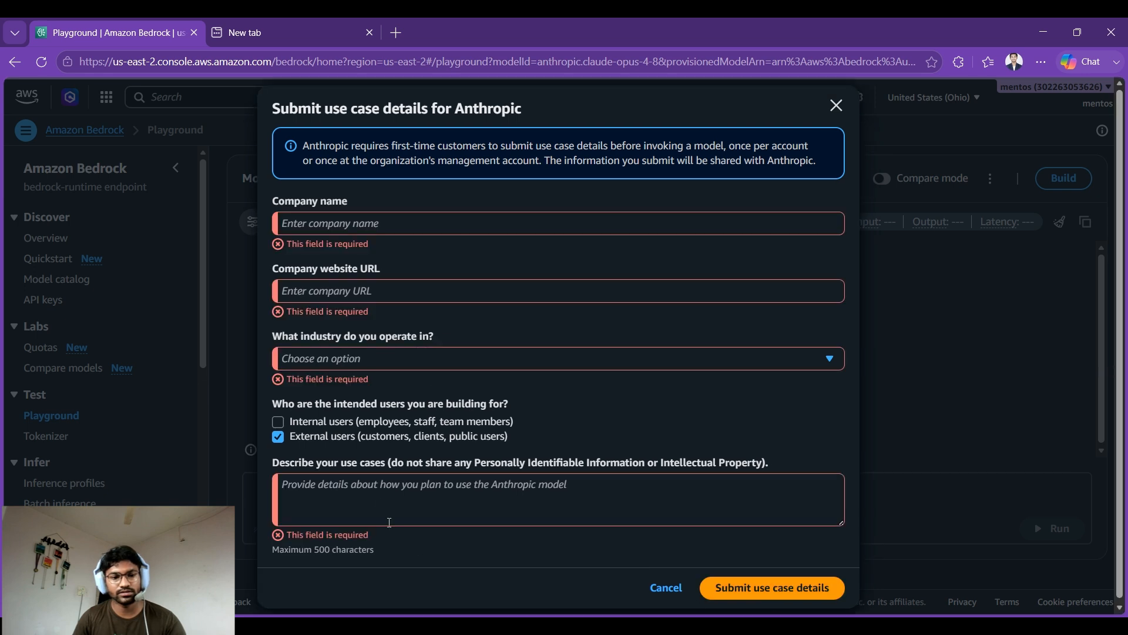
left_click(378, 503)
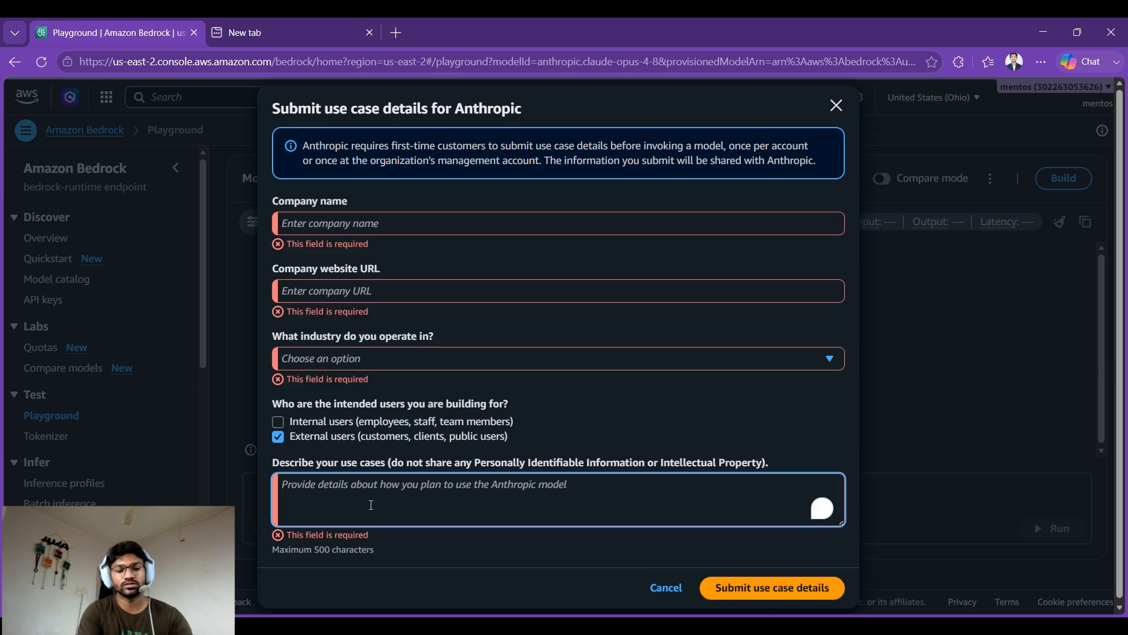
type("Student")
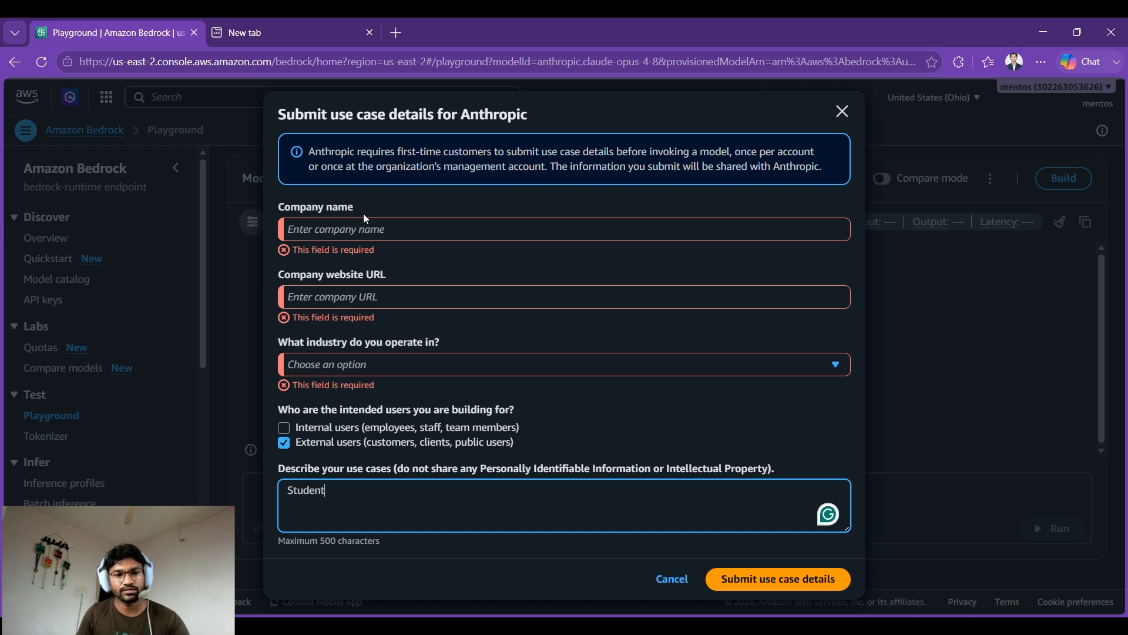
left_click(363, 231)
type("student")
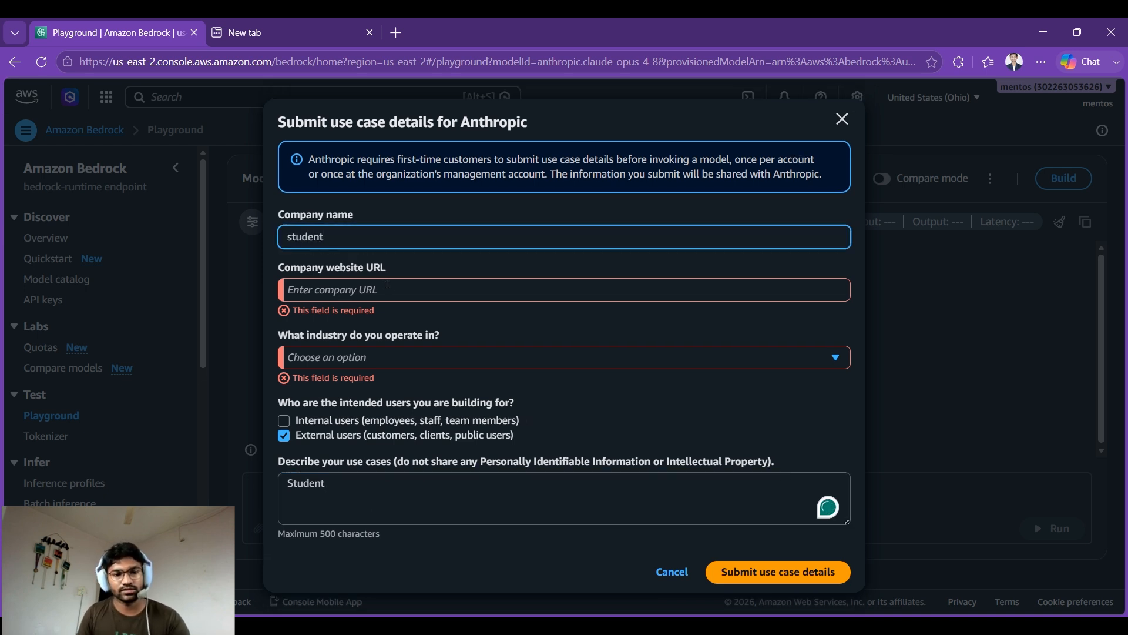
left_click(338, 294)
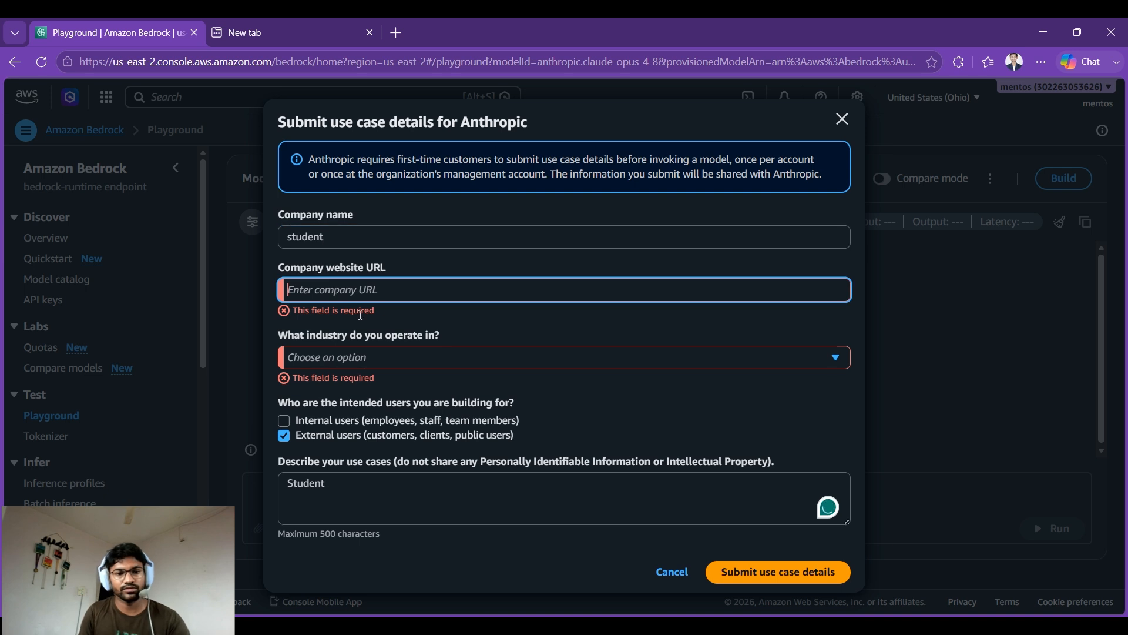
type("none")
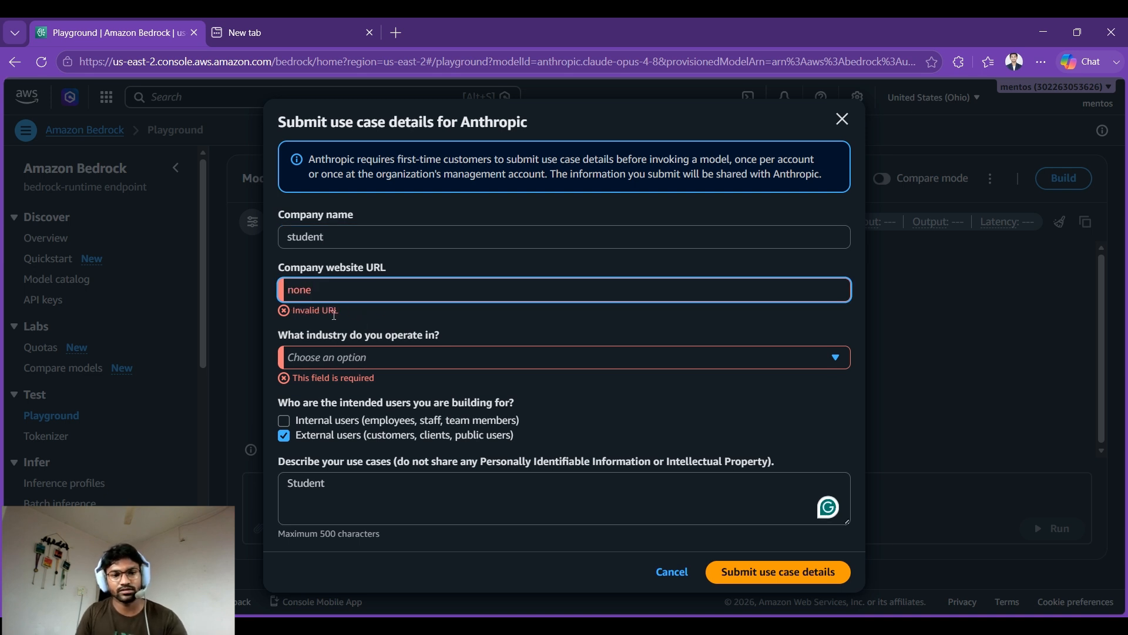
key("BackSpace")
key("BackSpace")
key("BackSpace")
key("BackSpace")
type("ht")
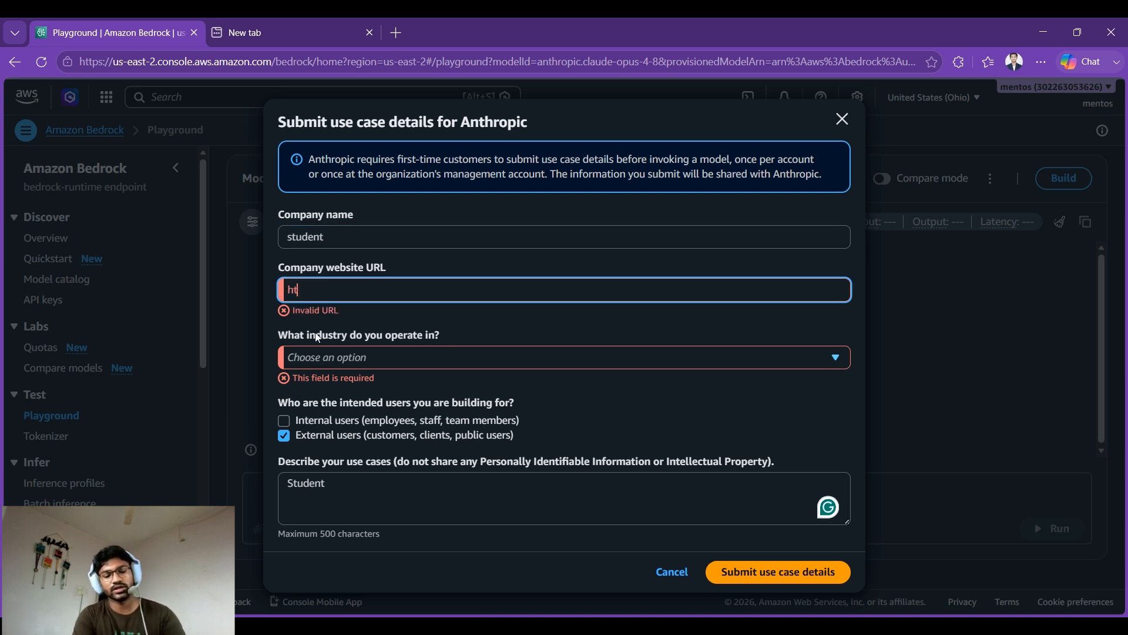
type("tps://")
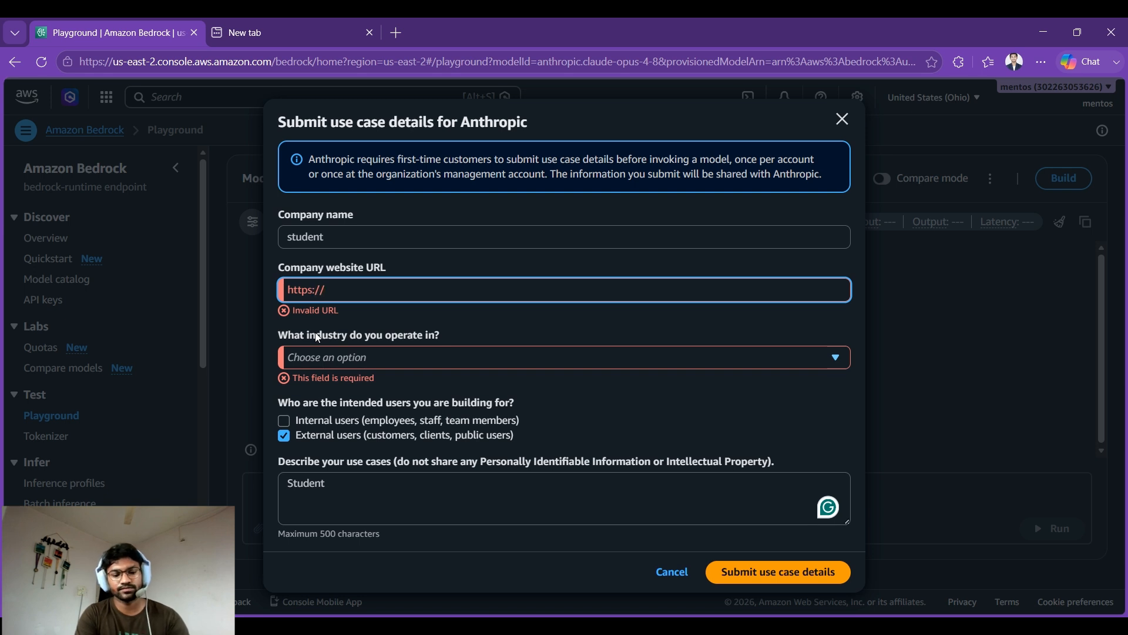
type("neurader.cloud")
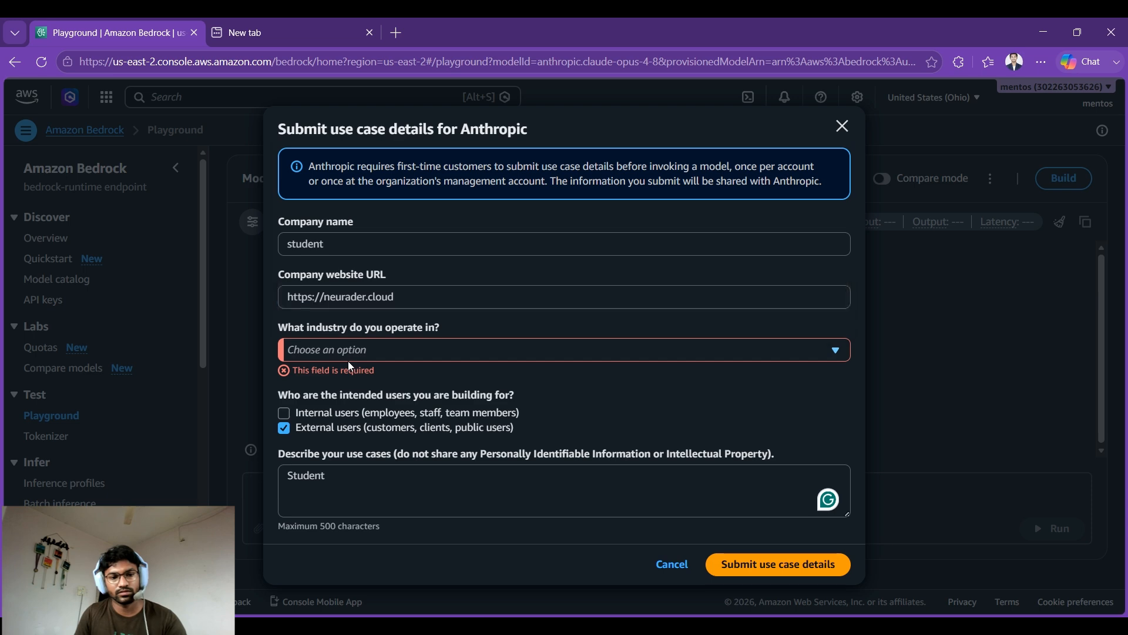
Set the industry to Other, specified as "student", and submit the use case details for Anthropic.
left_click(335, 349)
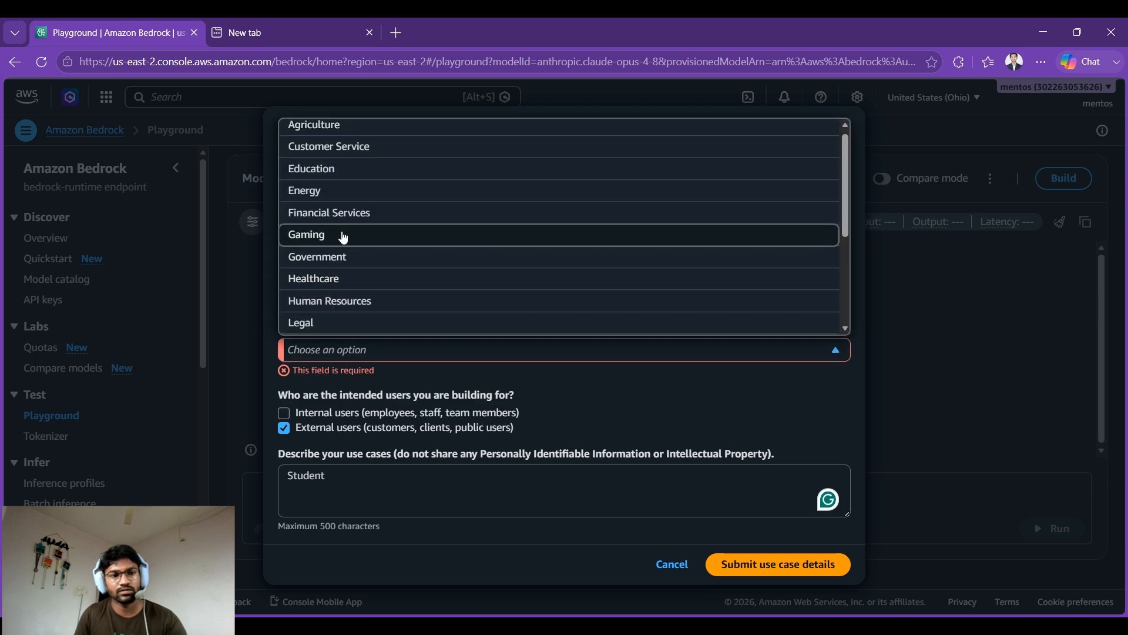
left_click(343, 172)
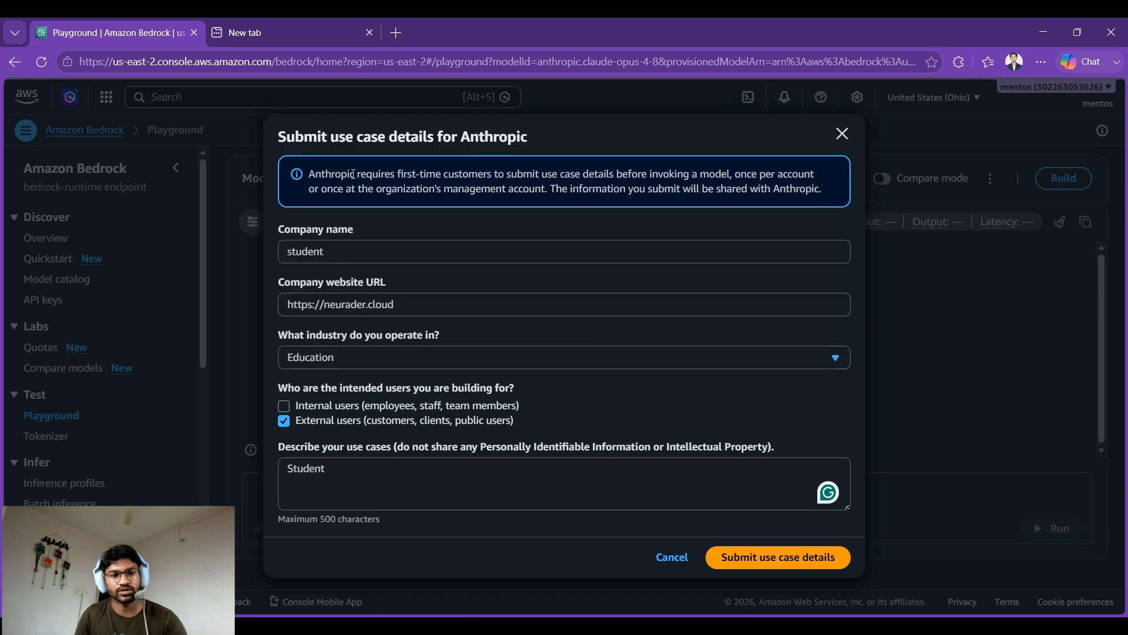
left_click(592, 355)
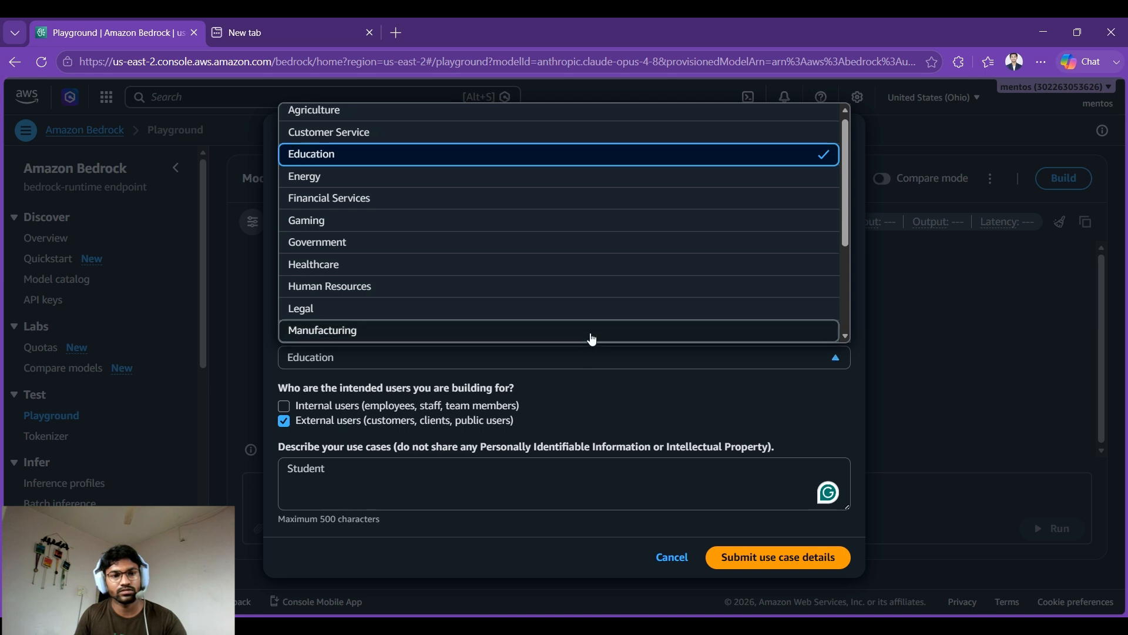
scroll(592, 335, "down", 3)
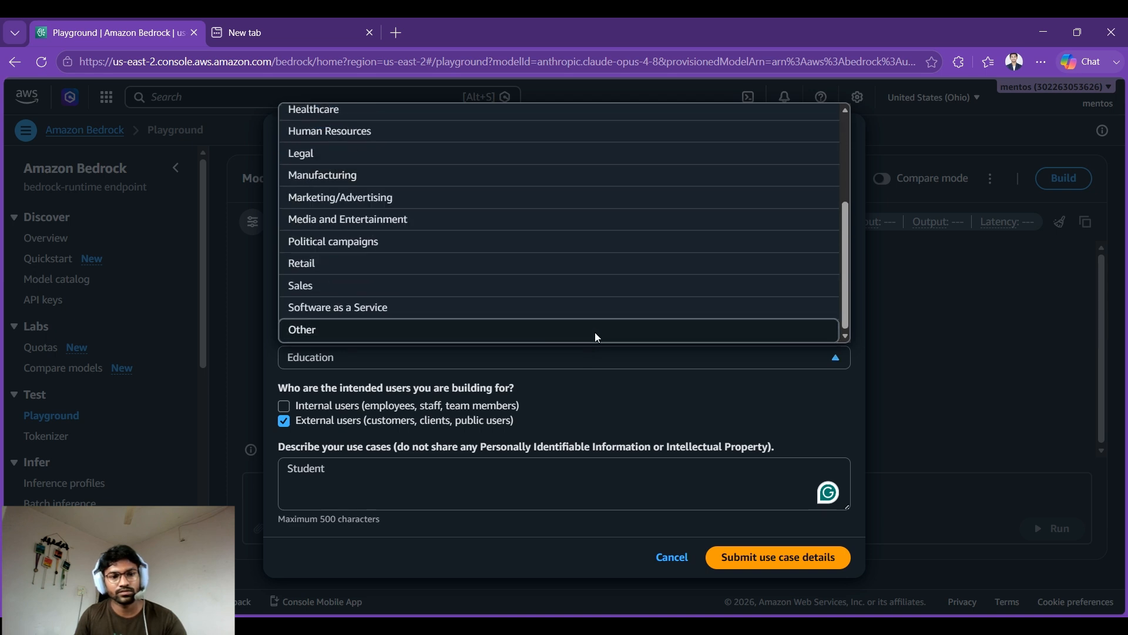
left_click(595, 333)
left_click(580, 372)
type("student")
left_click(742, 569)
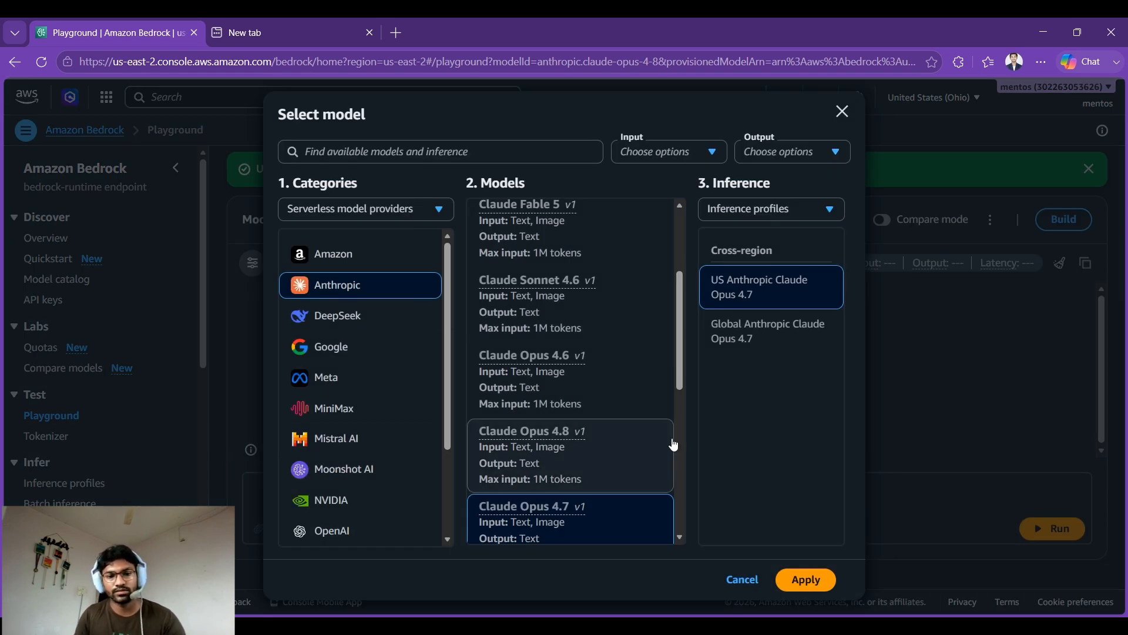
Apply Claude Opus 4.7 with the US inference profile to the playground and collapse its configurations.
left_click(817, 579)
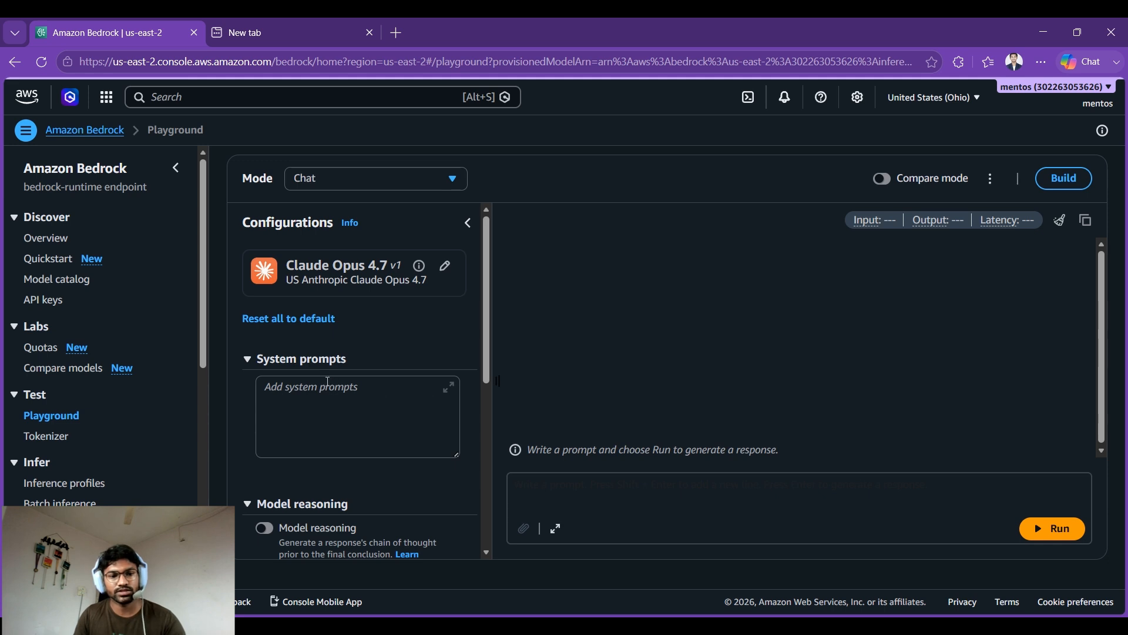
left_click(328, 385)
left_click(656, 490)
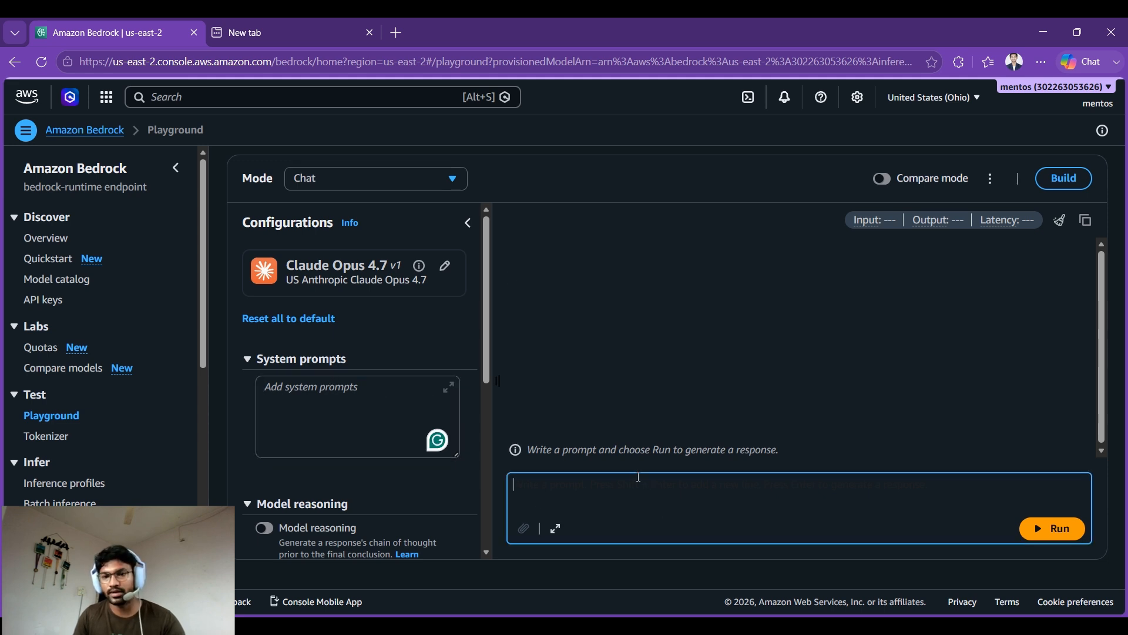
left_click(470, 224)
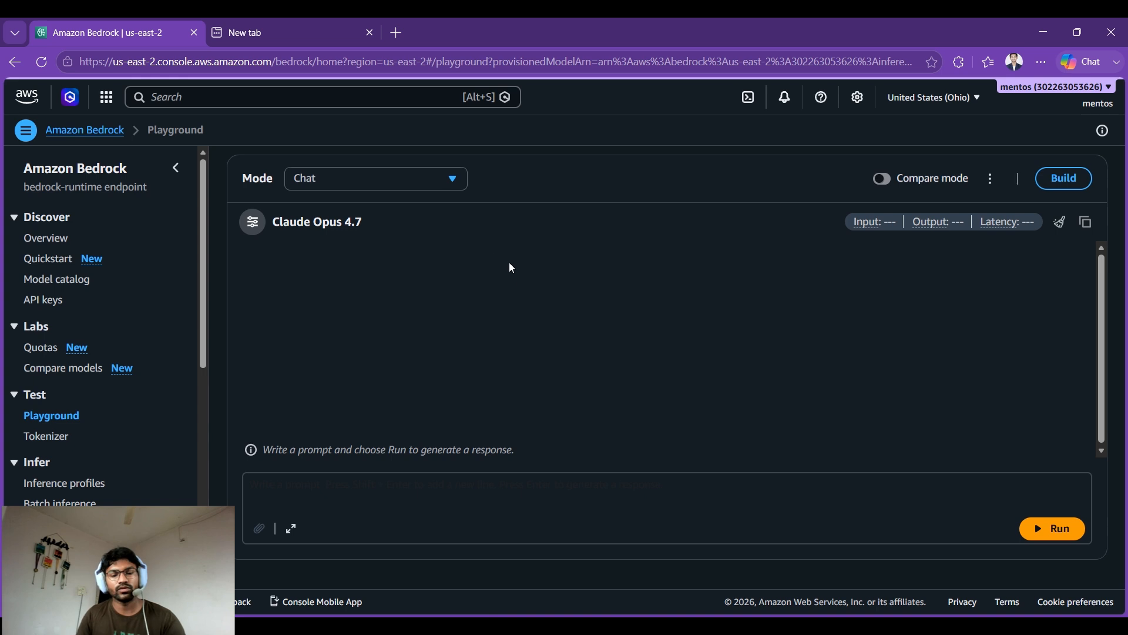
Write the playground prompt "craete a system for student to write there issue to goverment and have a goverment protal to handle those issue".
left_click(471, 492)
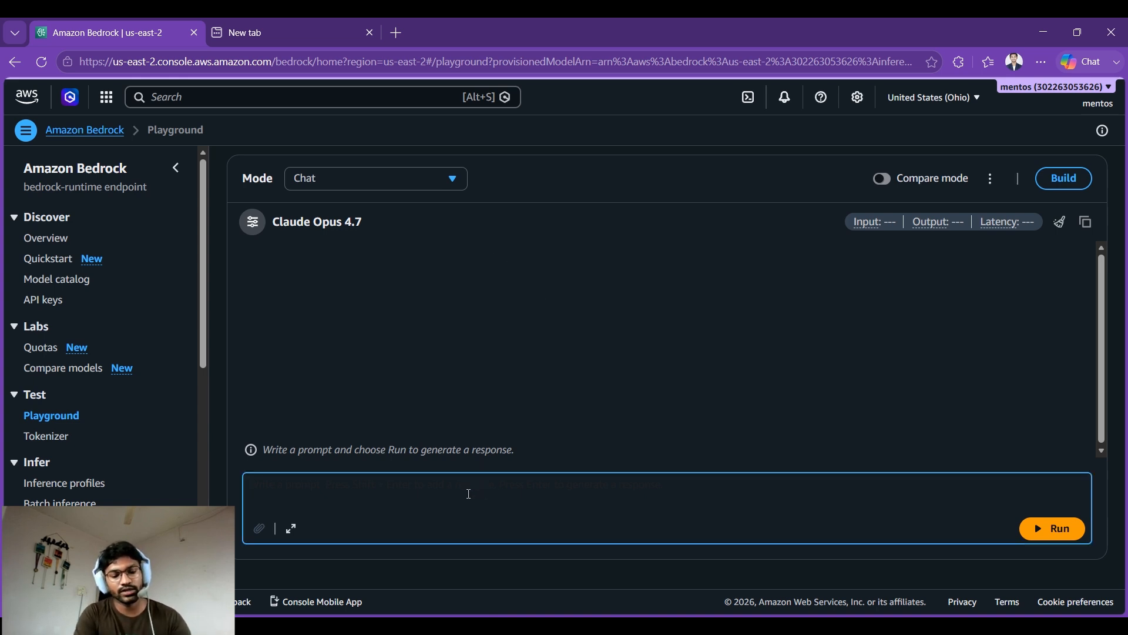
type("c")
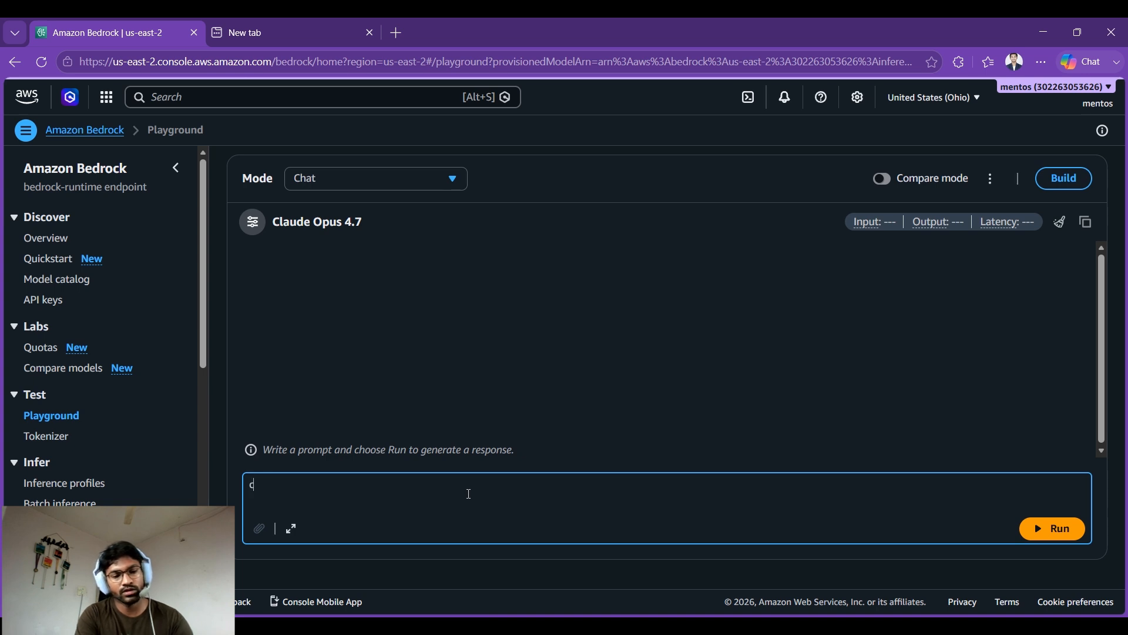
type("raete a")
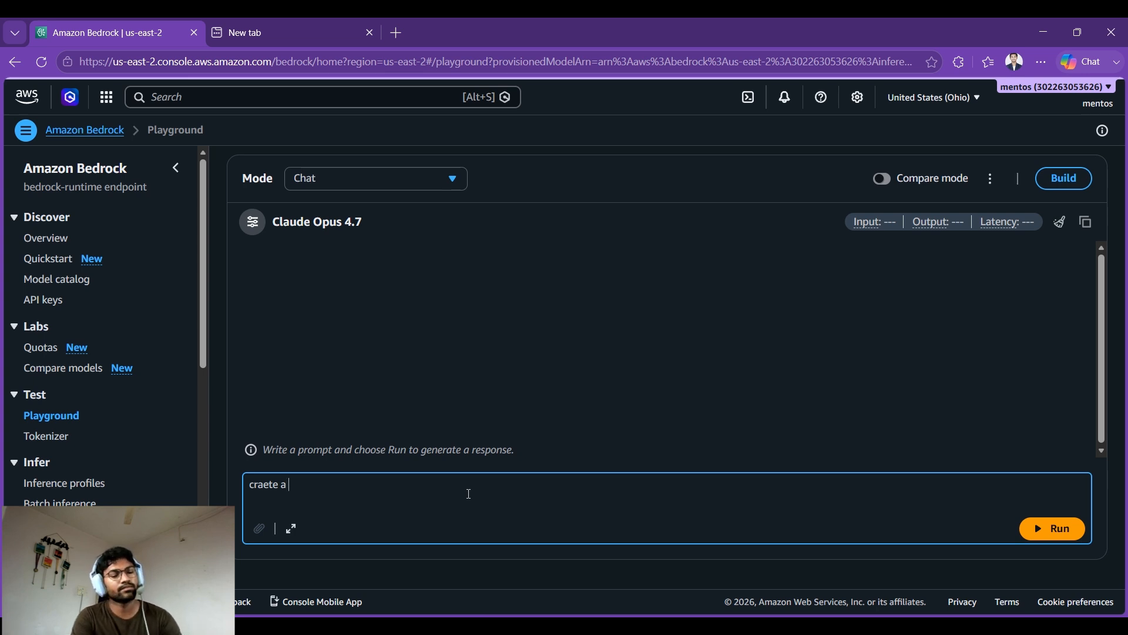
type("sy")
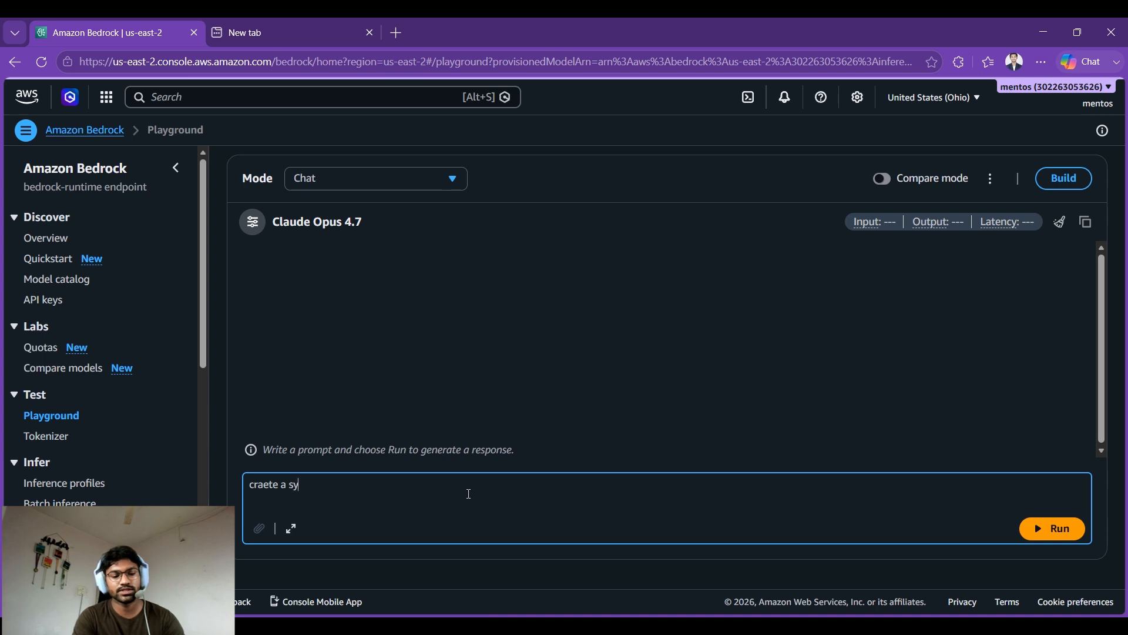
type("stem for")
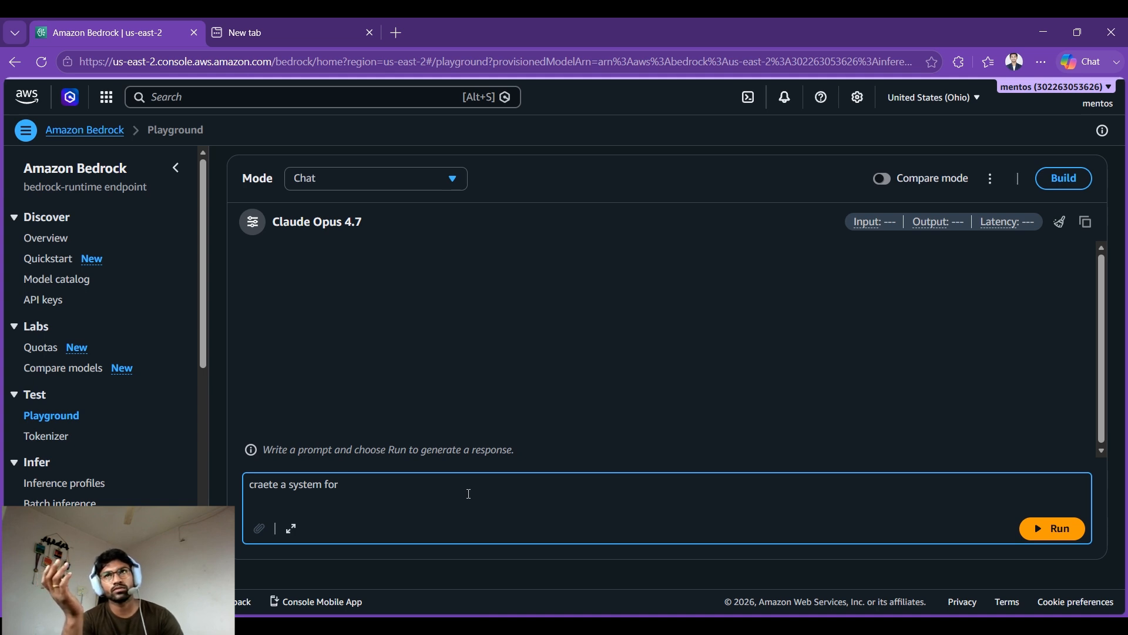
type("sudent")
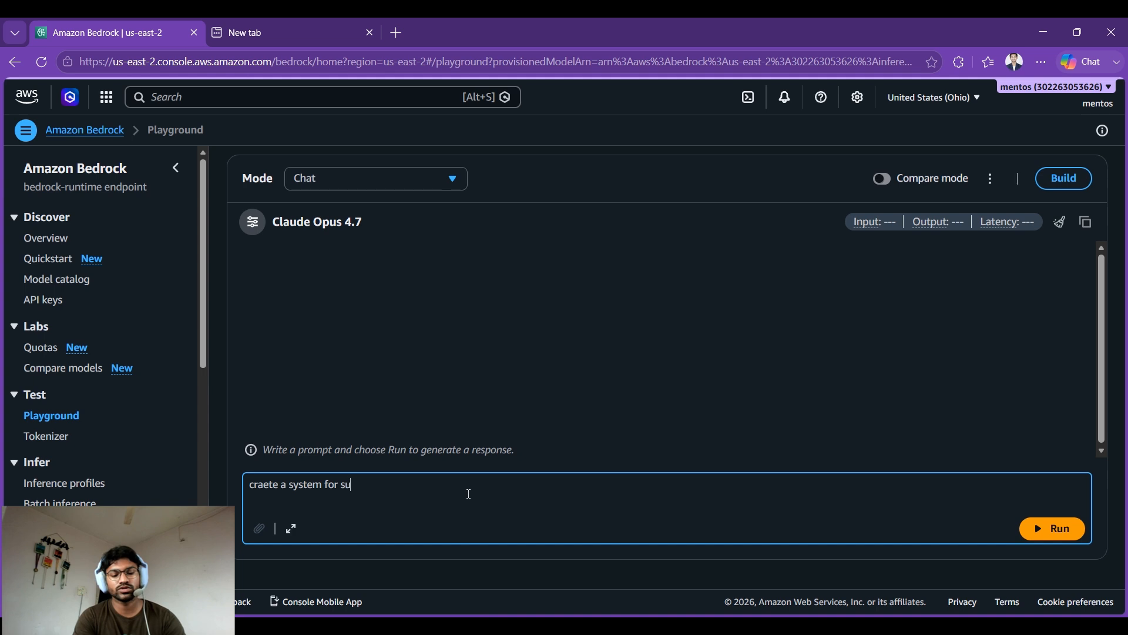
key("BackSpace")
key("BackSpace")
key("BackSpace")
key("BackSpace")
key("BackSpace")
key("BackSpace")
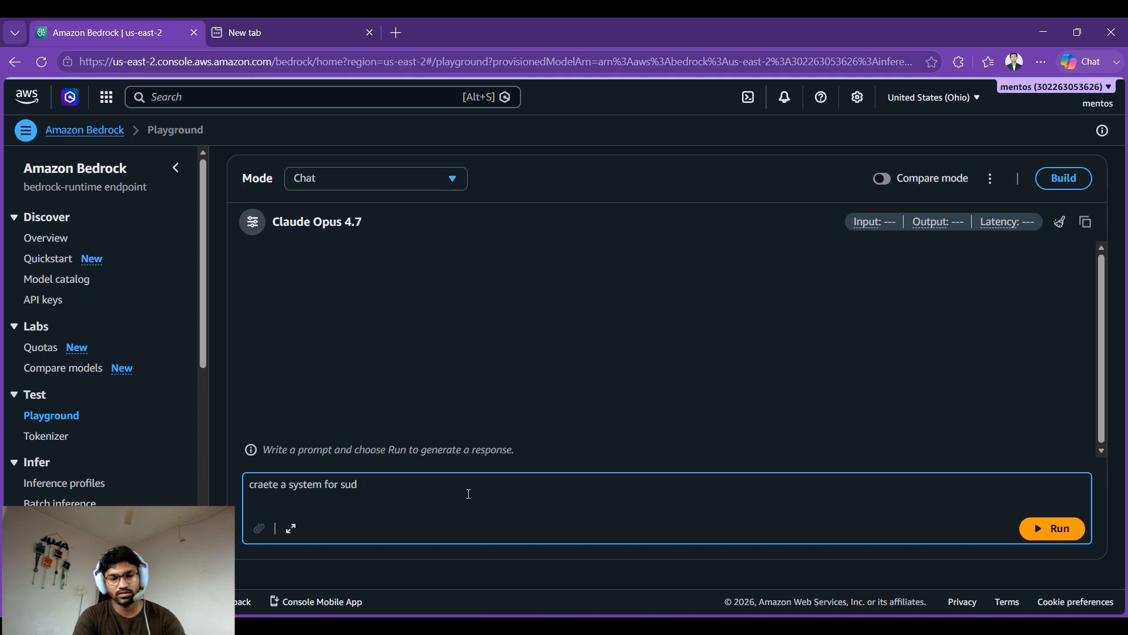
type("studen")
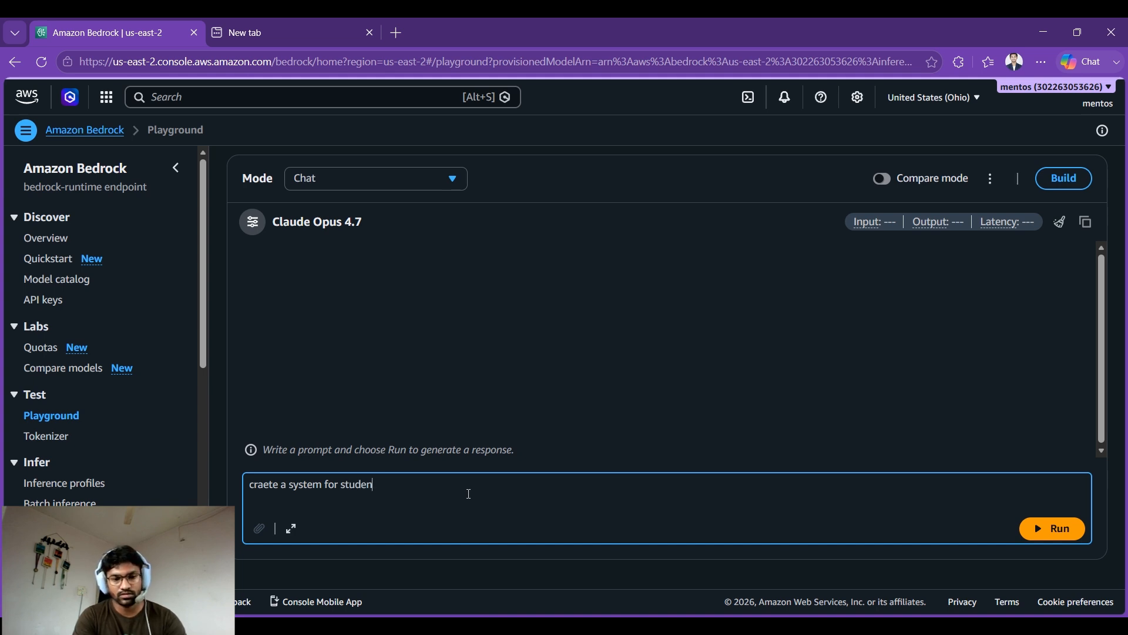
type("t to write there ")
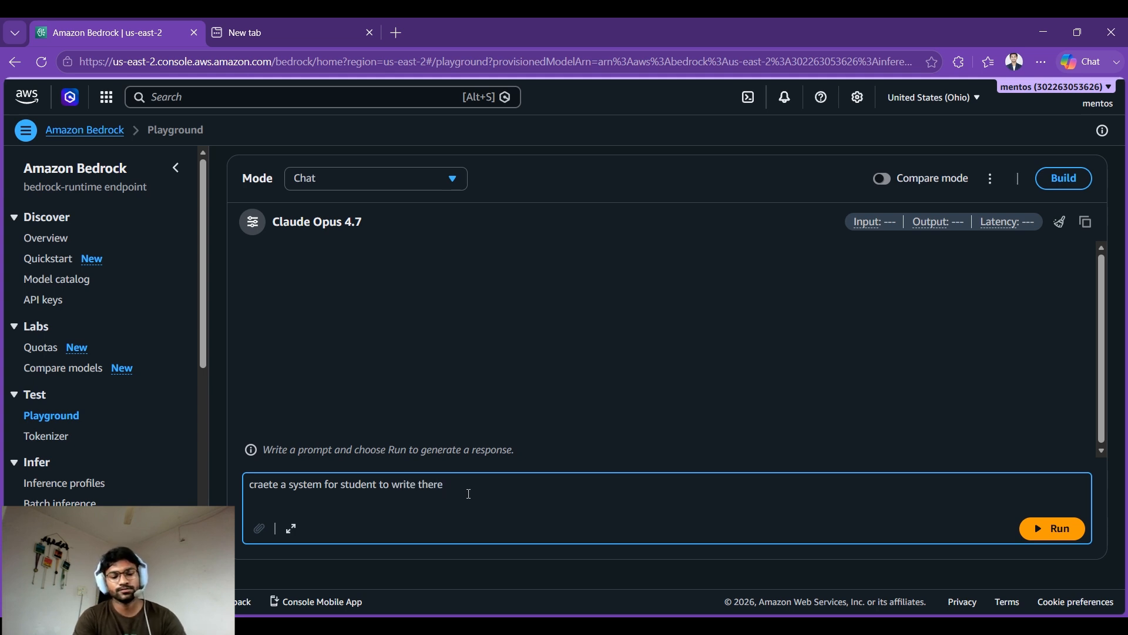
type("issue to ")
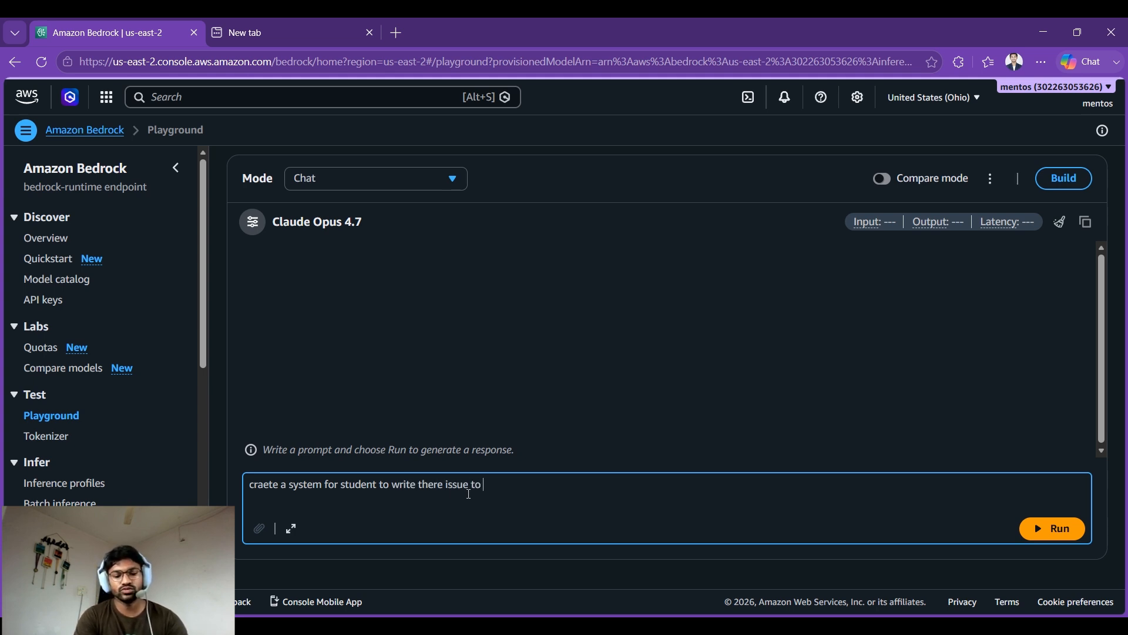
type("govment")
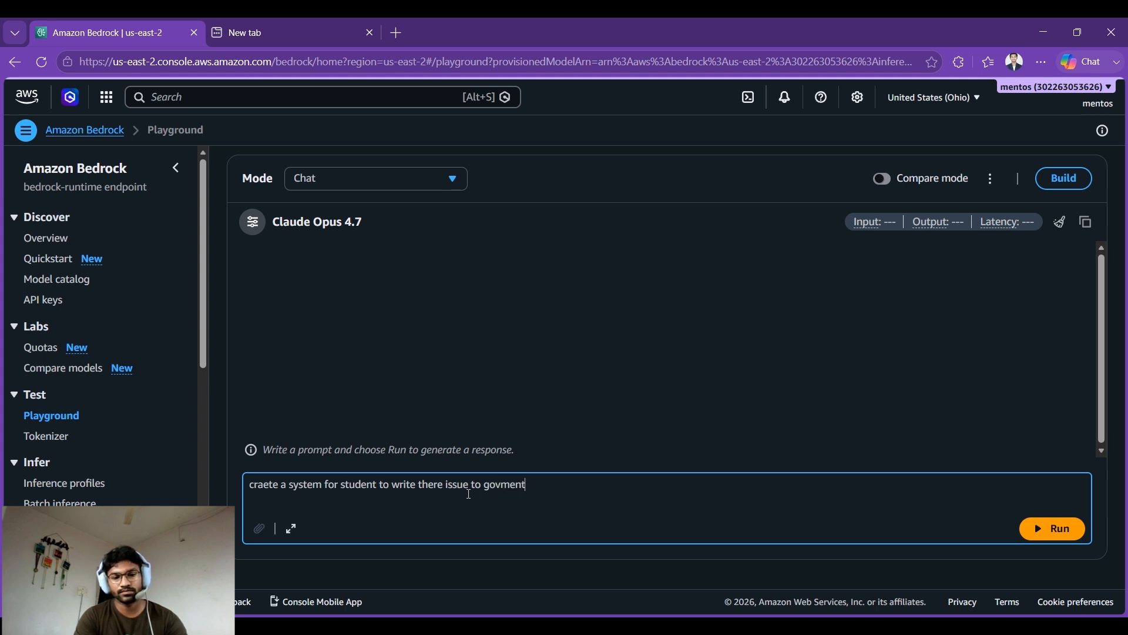
key("BackSpace")
key("BackSpace")
key("BackSpace")
key("BackSpace")
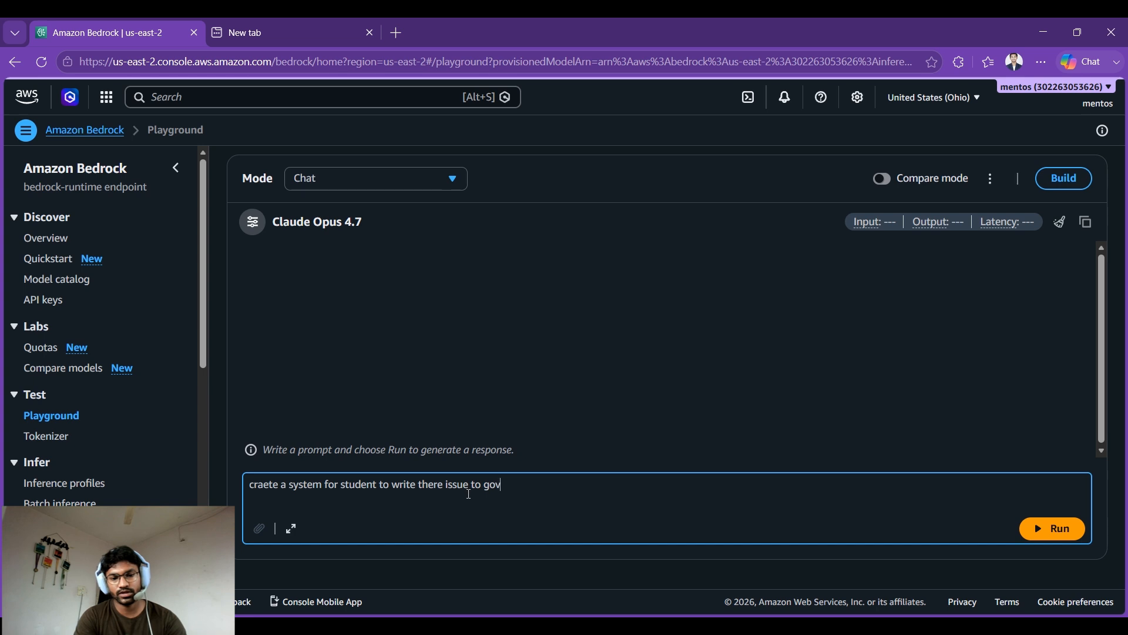
type("erment")
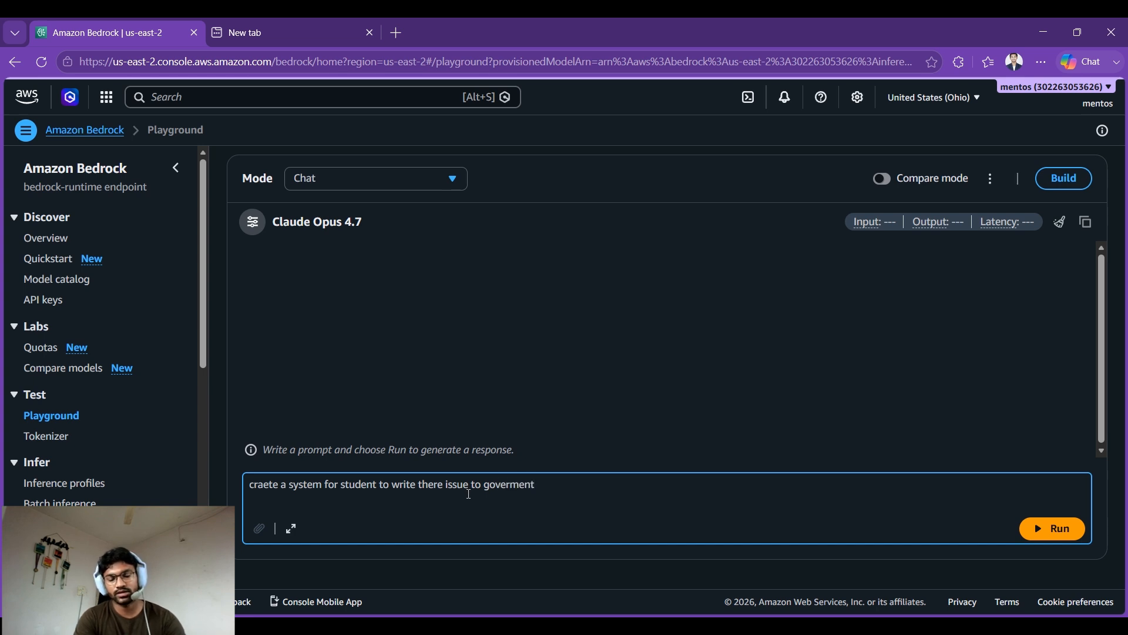
type(" and ")
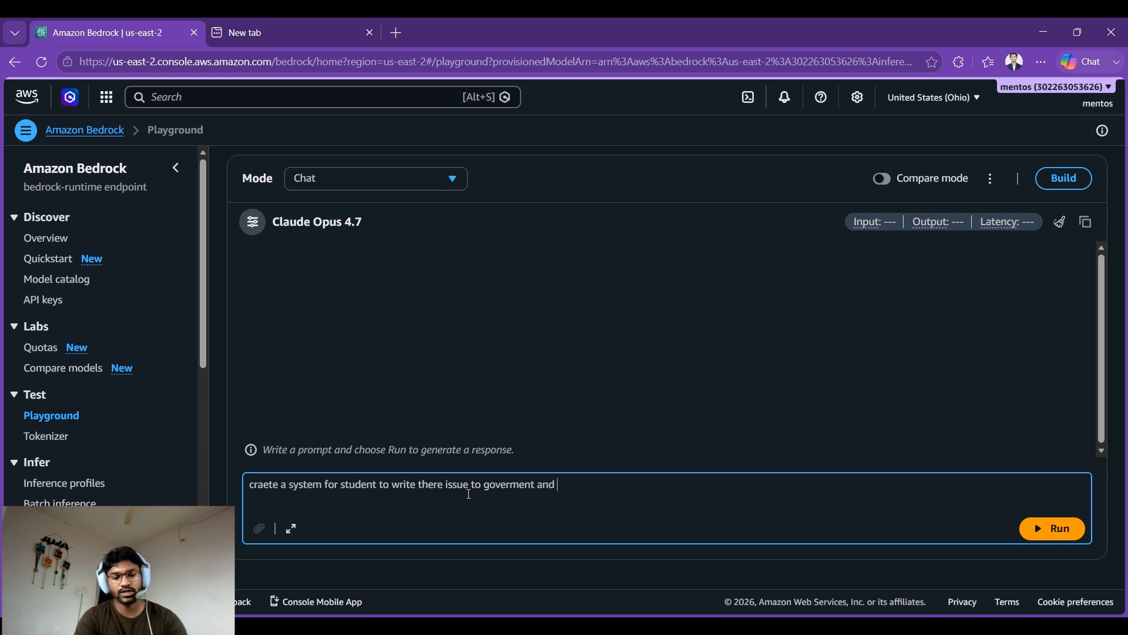
type("have a goverment protal to hand")
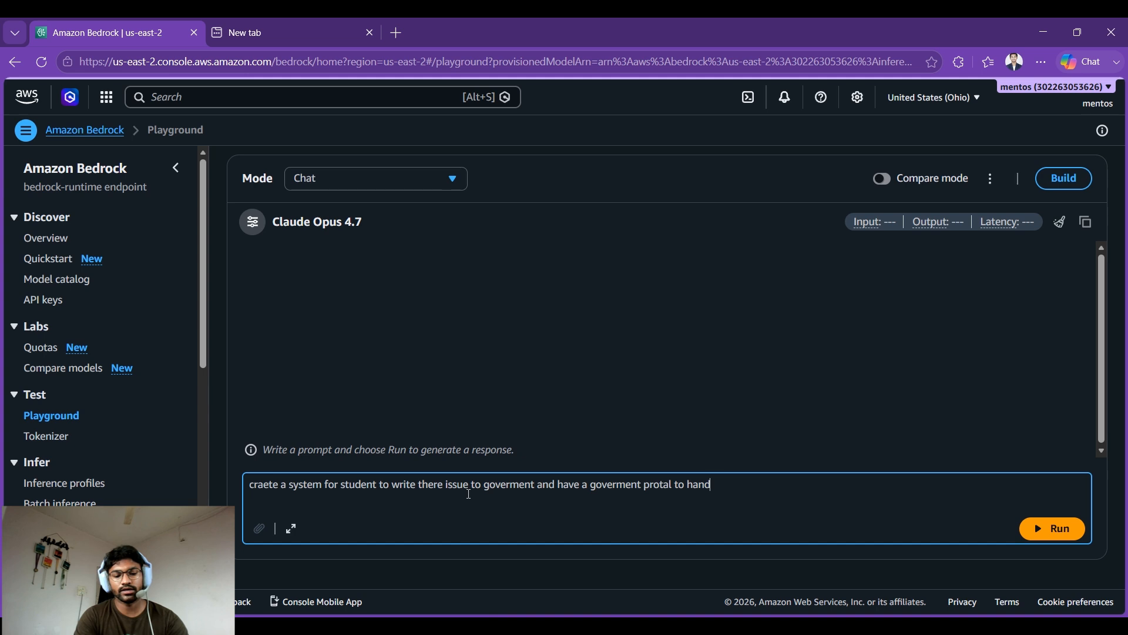
type("le those issue")
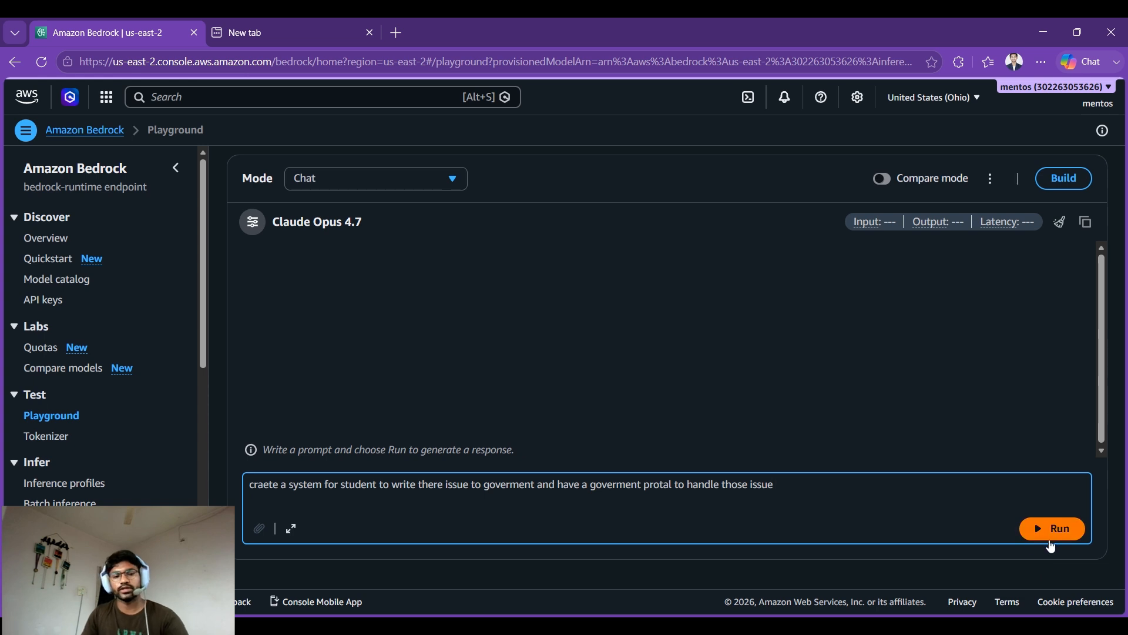
Try to run the student issue prompt on Claude Opus 4.7 and dismiss the notification.
left_click(1055, 536)
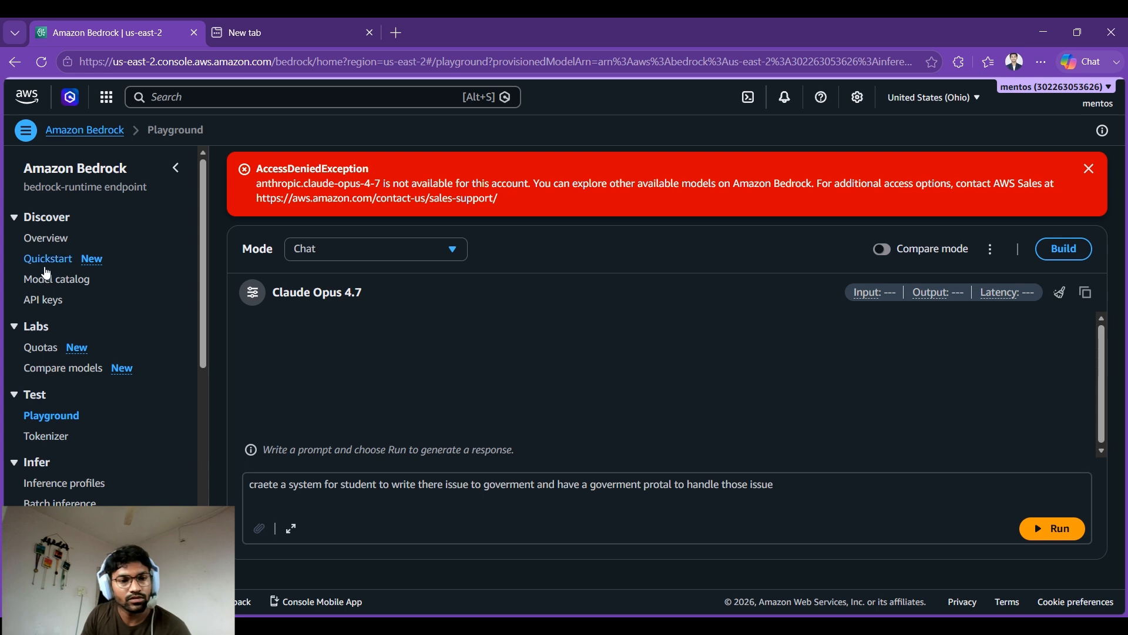
left_click(1089, 169)
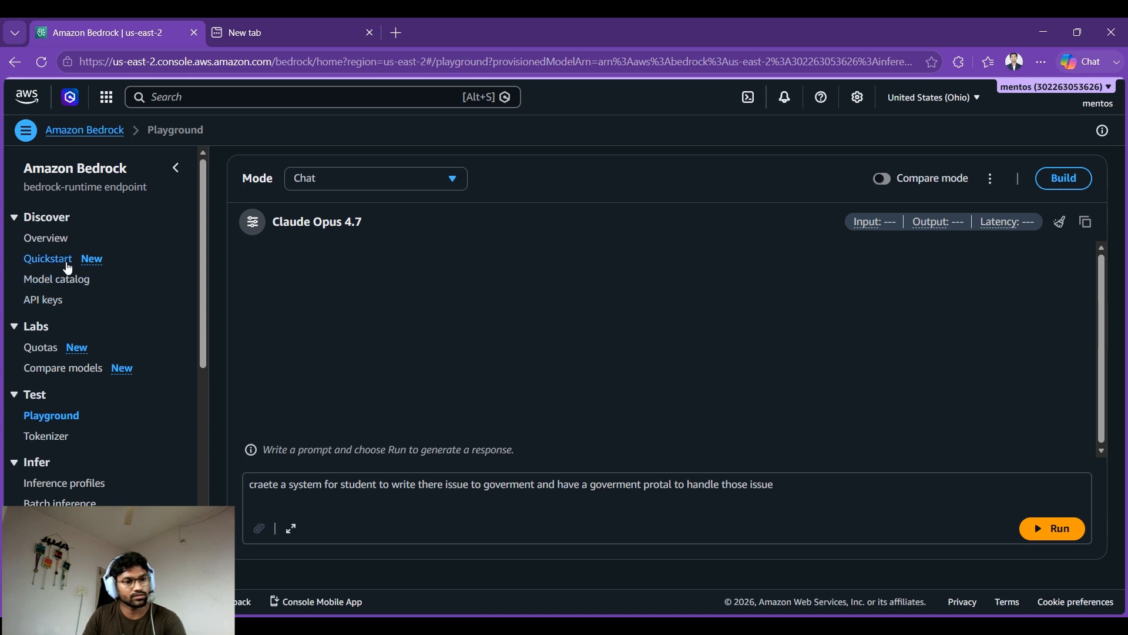
Open the Bedrock model catalog in a separate browser tab and switch to it.
left_click(67, 263)
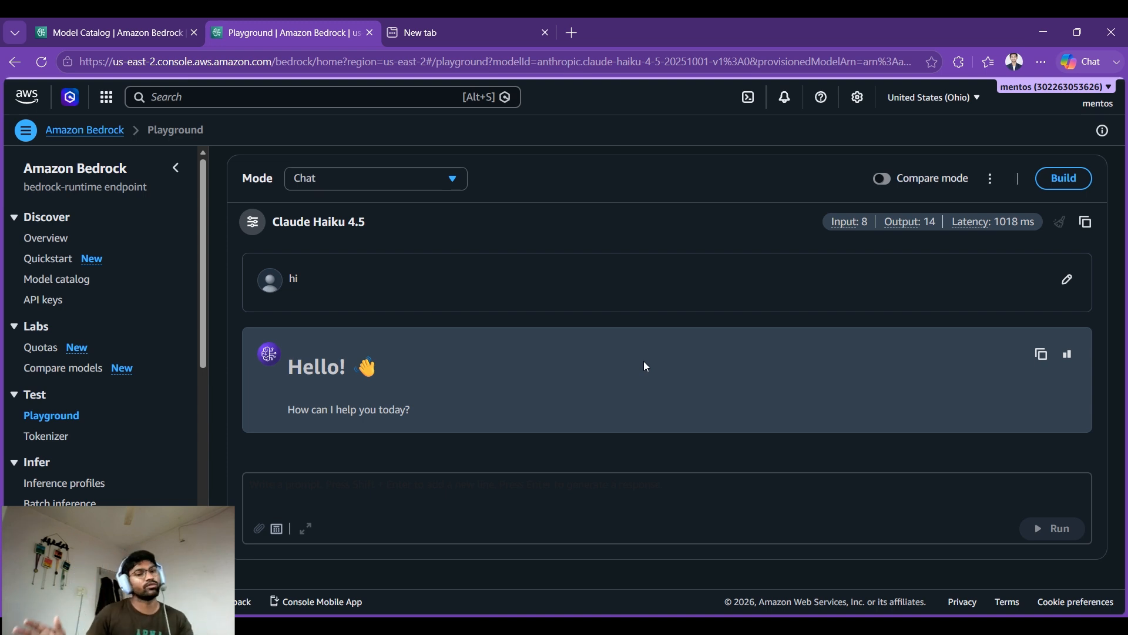
middle_click(43, 288)
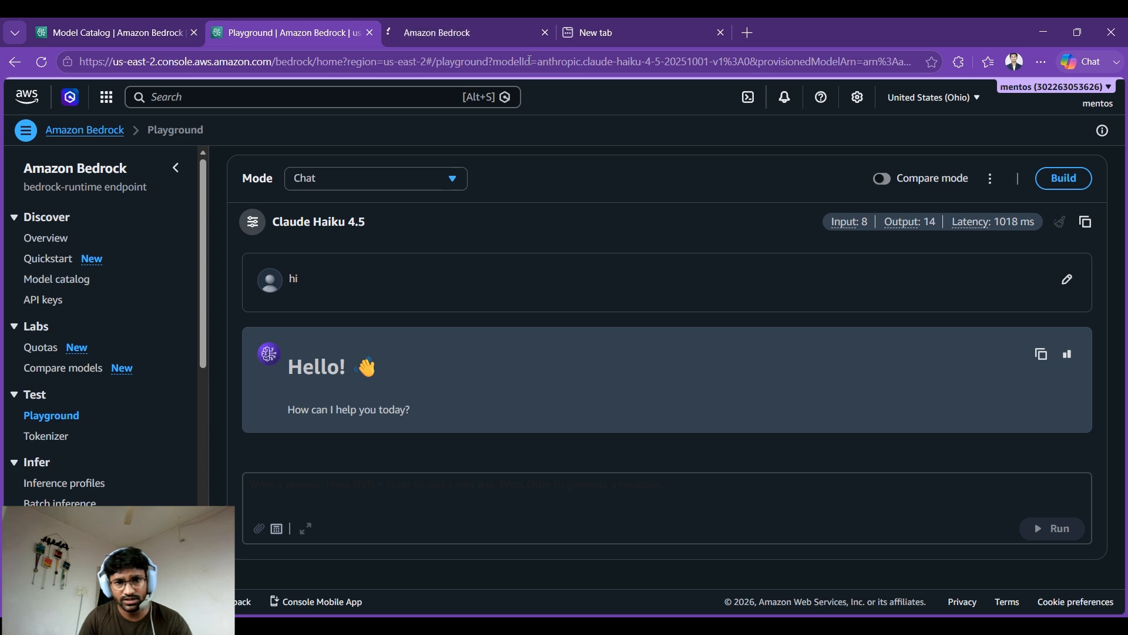
left_click(461, 24)
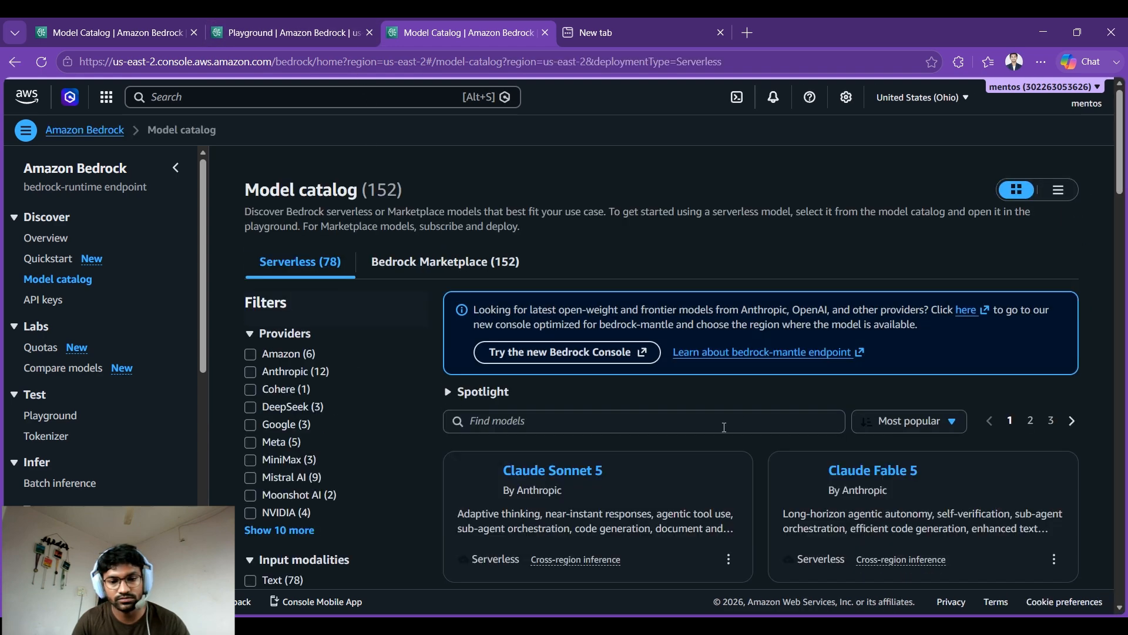
Choose Claude Opus 4.5 from the serverless models in the catalog and open it in the playground.
scroll(718, 432, "down", 7)
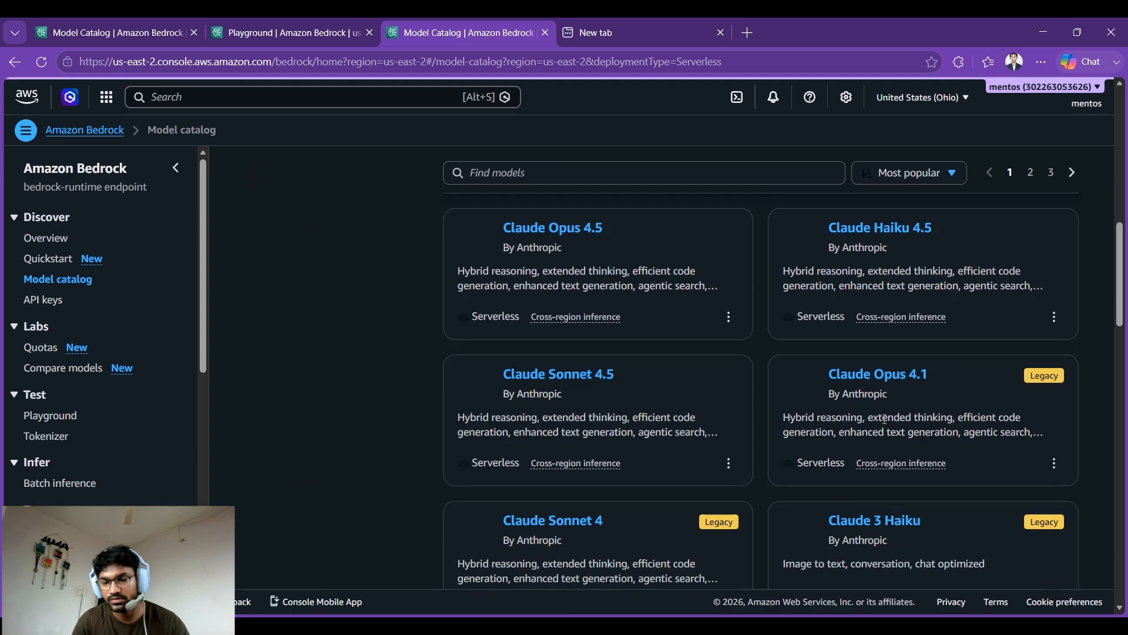
scroll(869, 446, "down", 3)
scroll(679, 371, "up", 8)
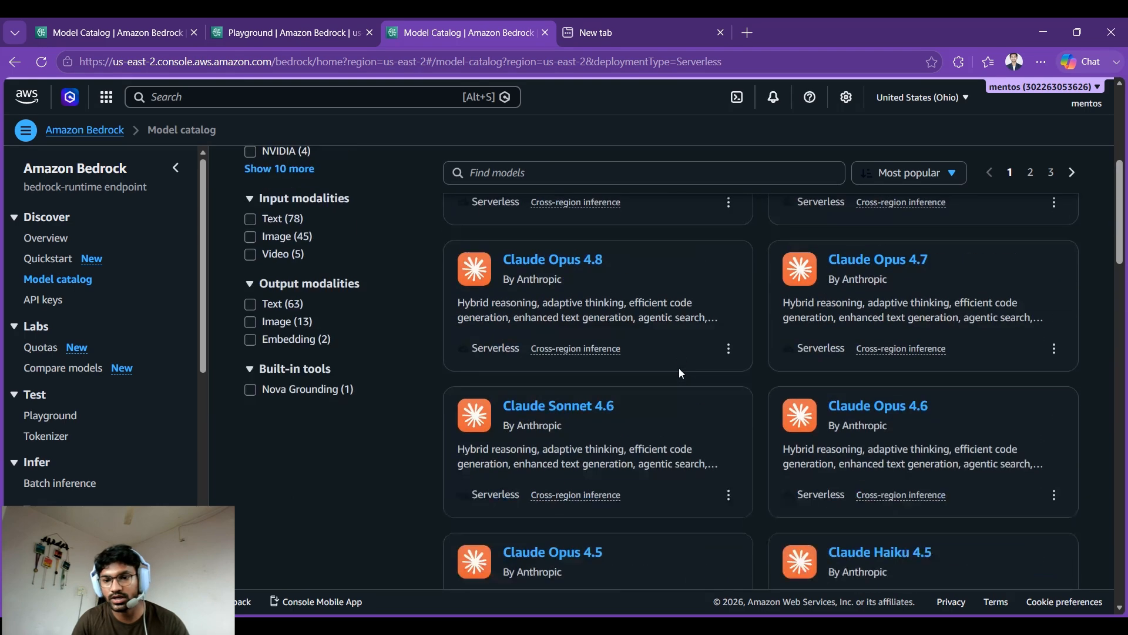
scroll(681, 378, "down", 3)
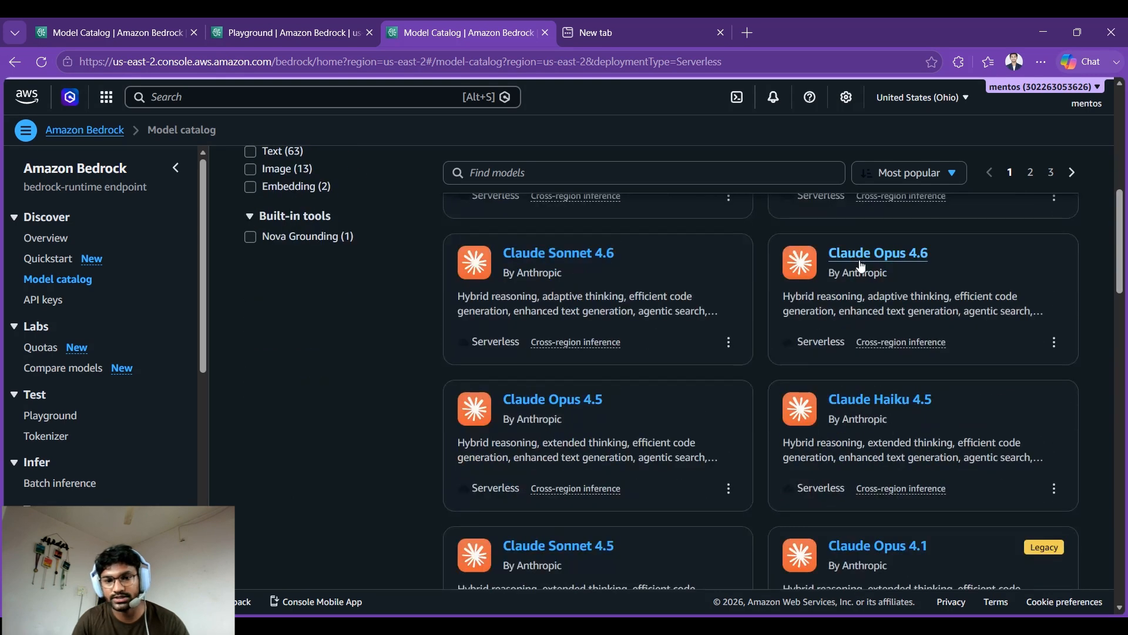
left_click(581, 400)
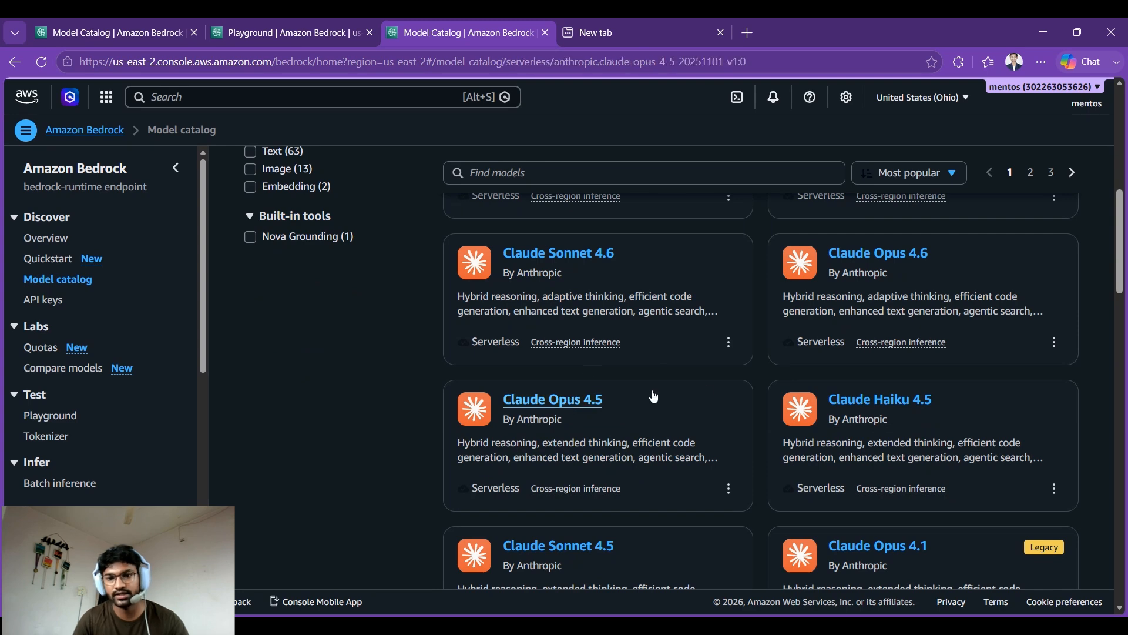
left_click(862, 189)
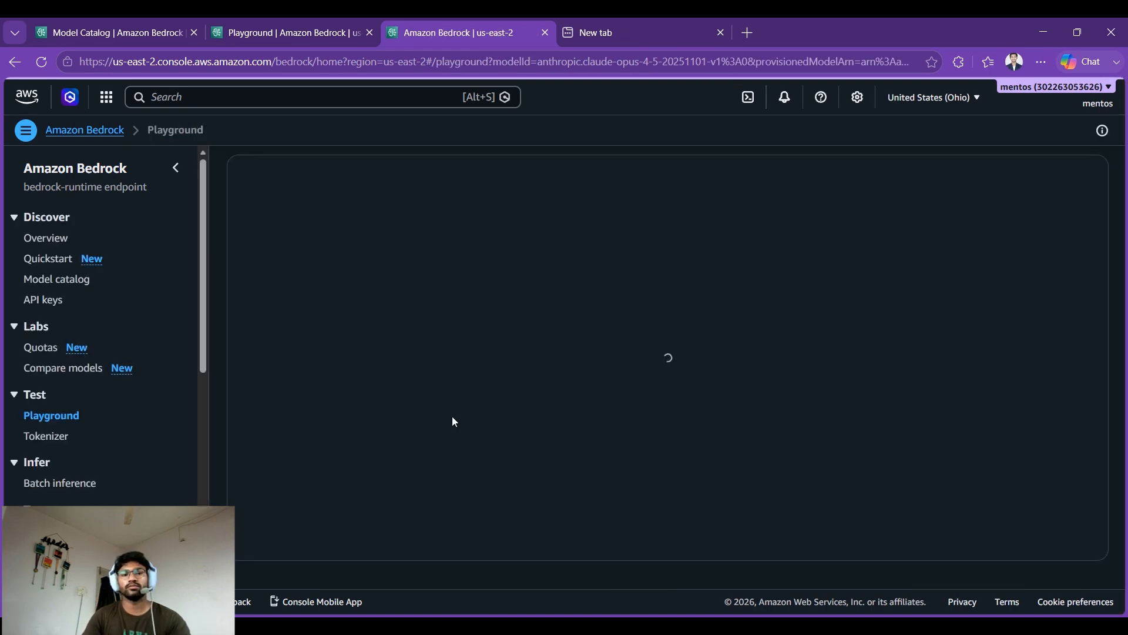
Send the test message "hi" to Claude Opus 4.5 in the playground chat.
left_click(375, 508)
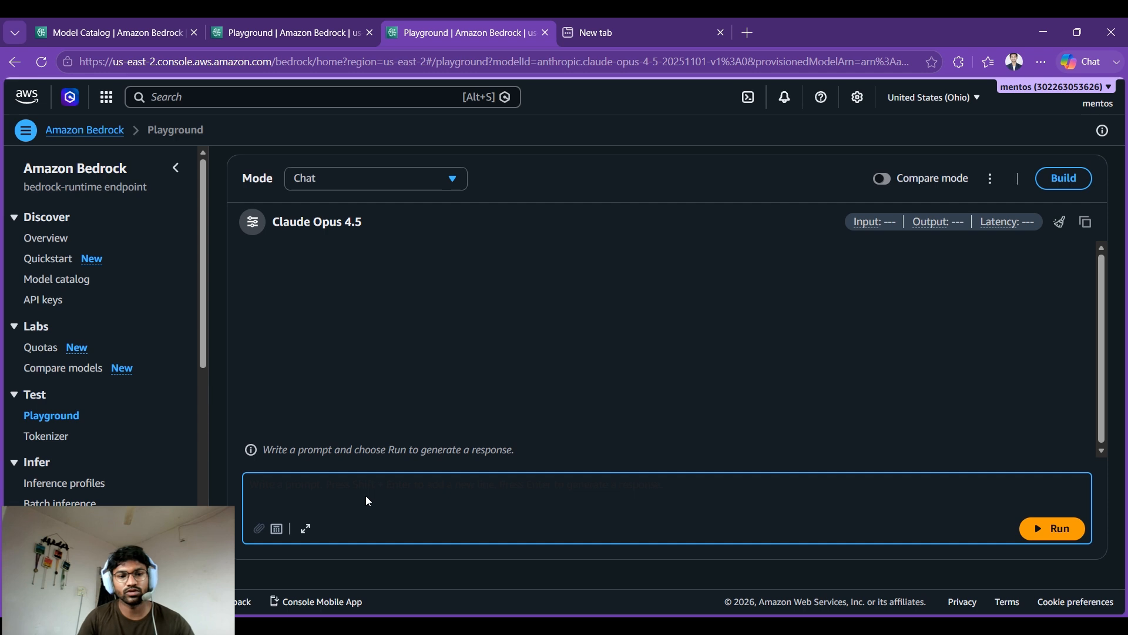
type("hi")
key("Return")
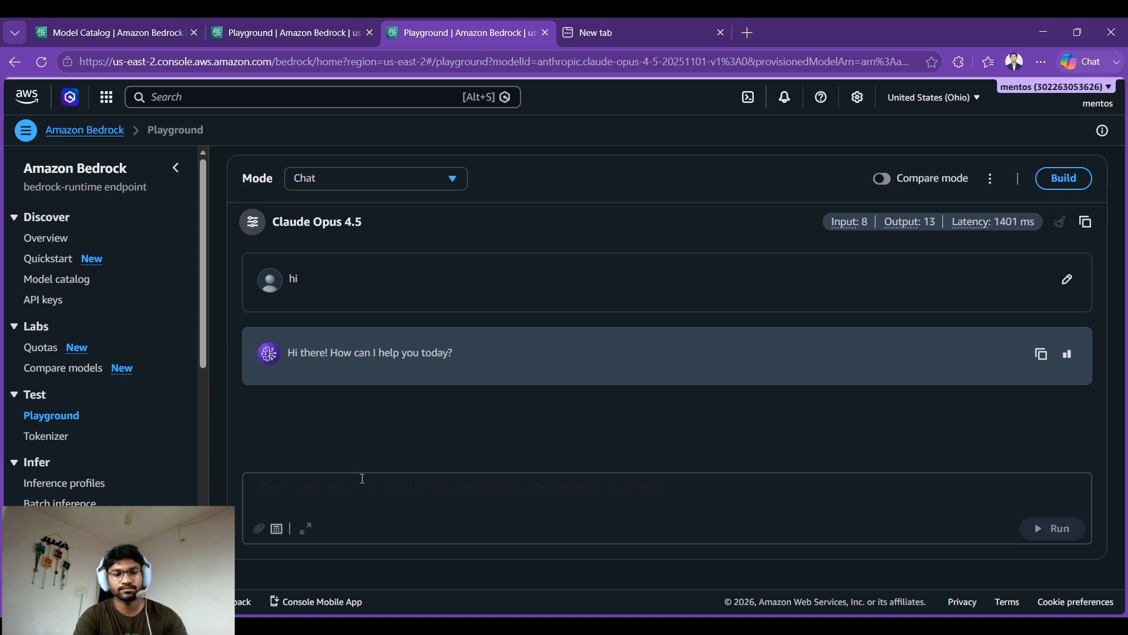
Enter prompt "create me a system for student and goverment connect students and raise a issue to goverment or a compliant and giverment ablet o handle it properly".
left_click(362, 481)
type("create me")
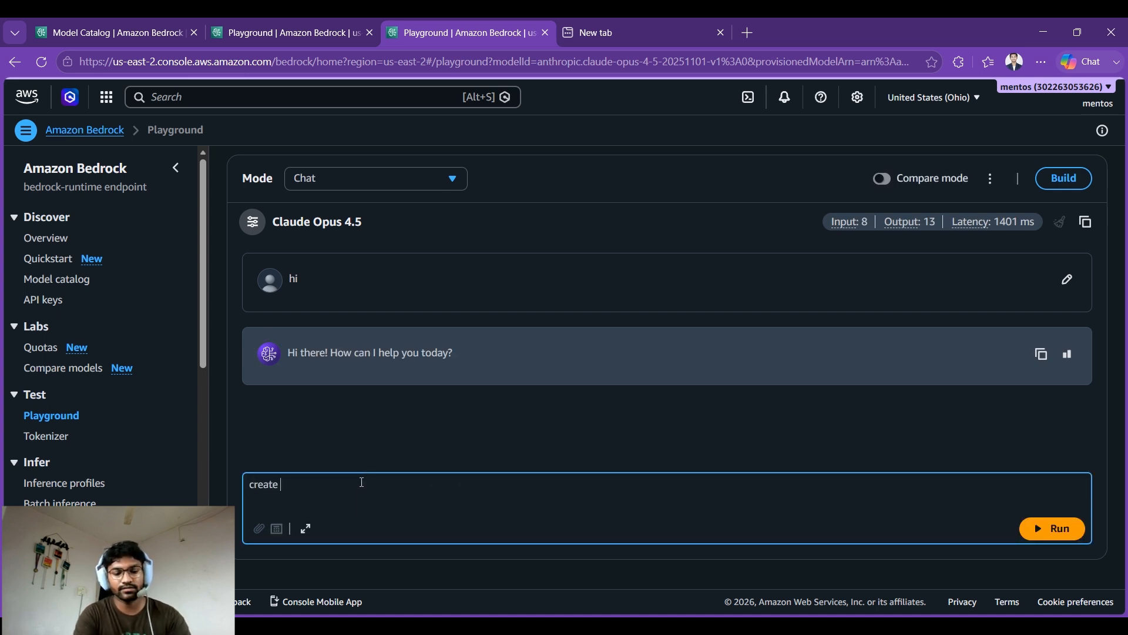
type(" a system for student and goveer")
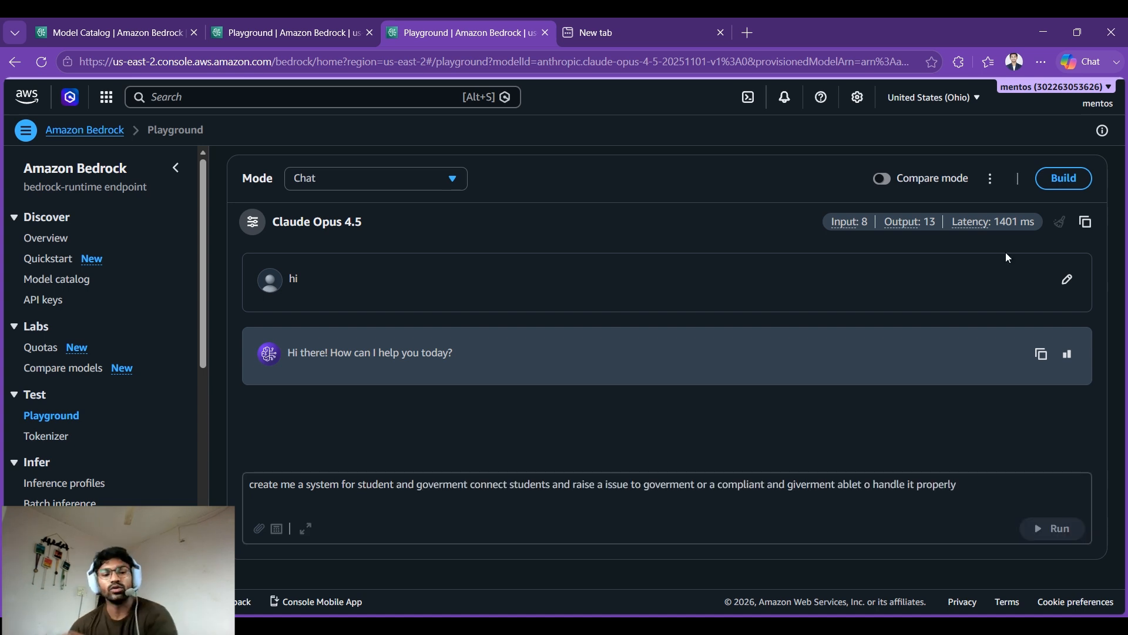